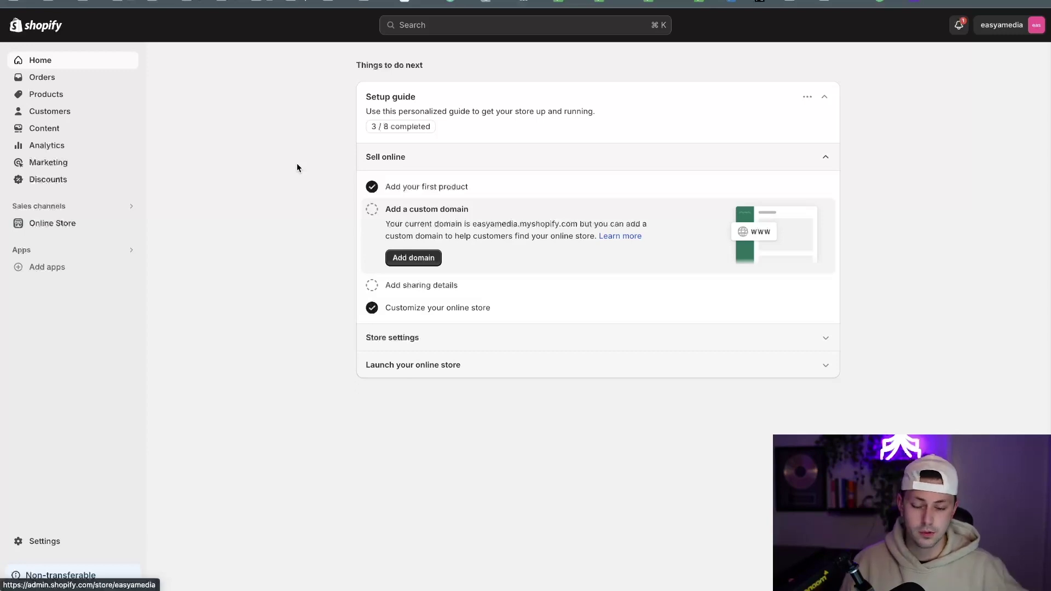
- Start creating a new discount of the Amount off products type in the store's discounts
{"action": "left_click", "coordinate": [74, 182]}
{"action": "left_click", "coordinate": [592, 306]}
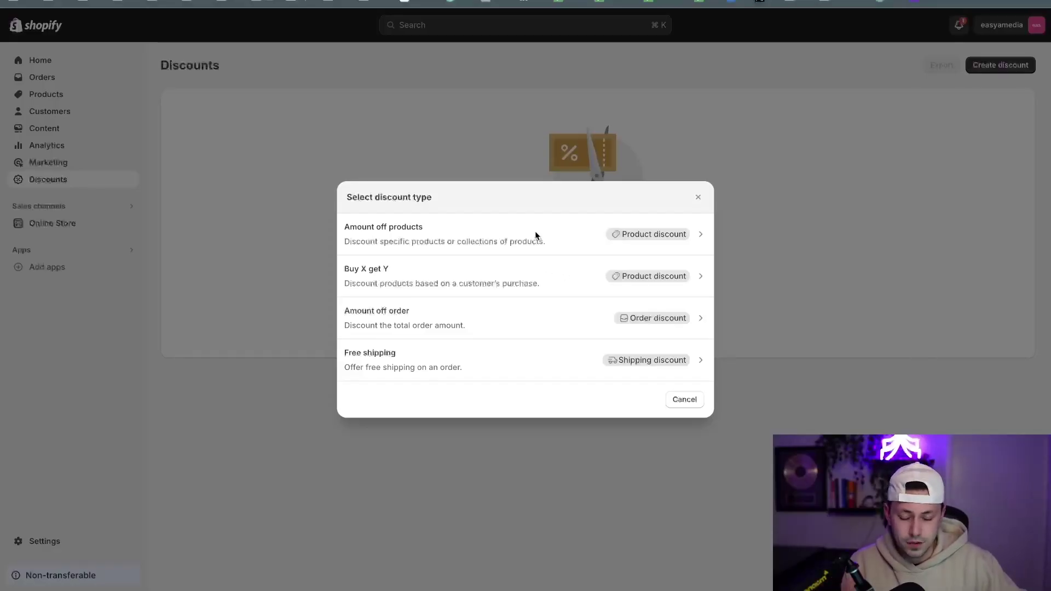
{"action": "left_click", "coordinate": [570, 236]}
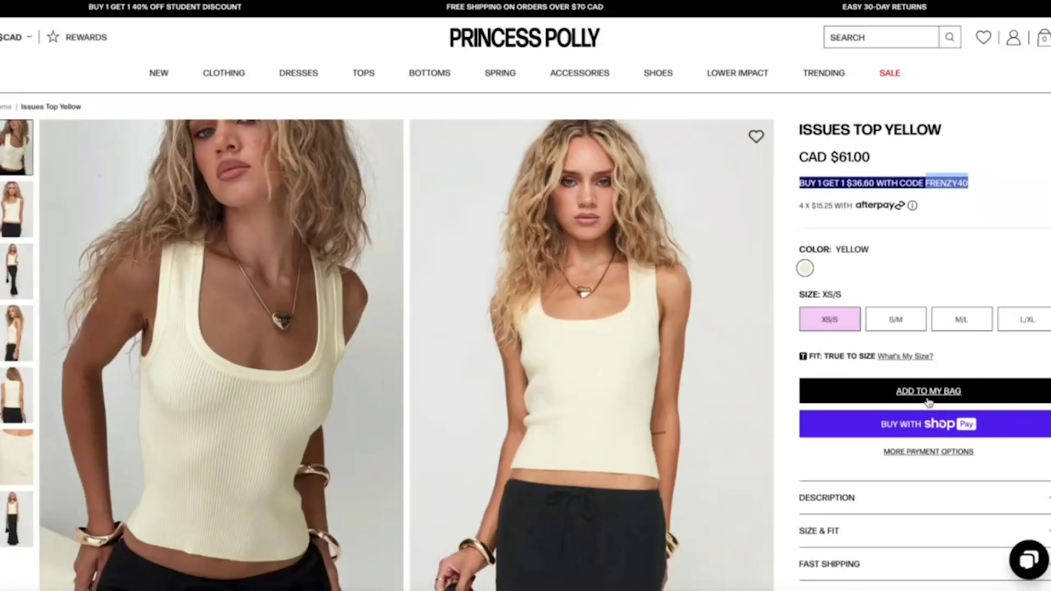
- On the Princess Polly store, add the yellow Issues Top to the bag and apply discount code FRENZY40 at checkout
{"action": "left_click", "coordinate": [929, 392]}
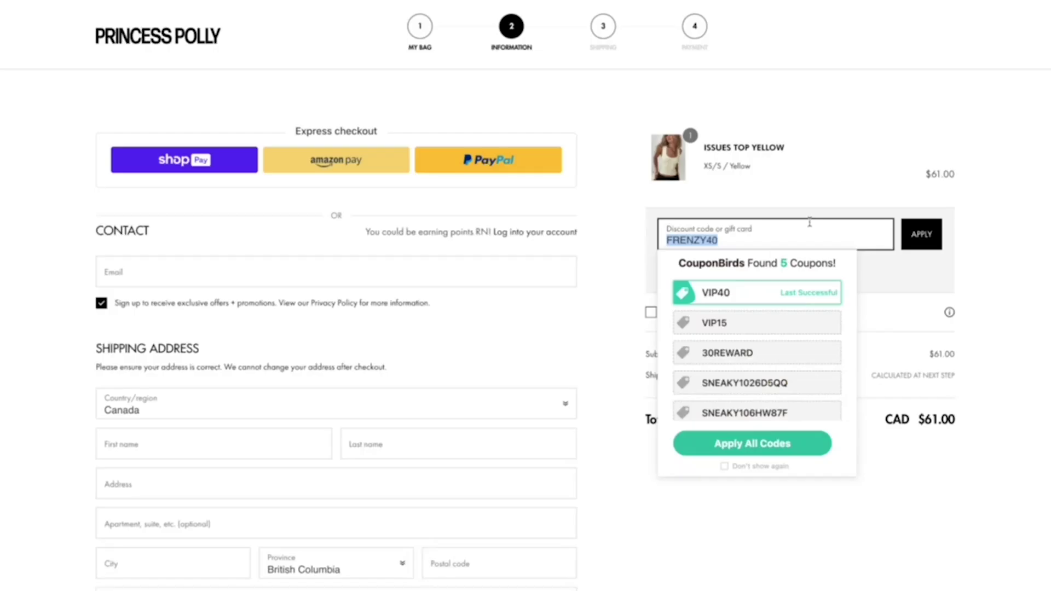
{"action": "left_click", "coordinate": [821, 193]}
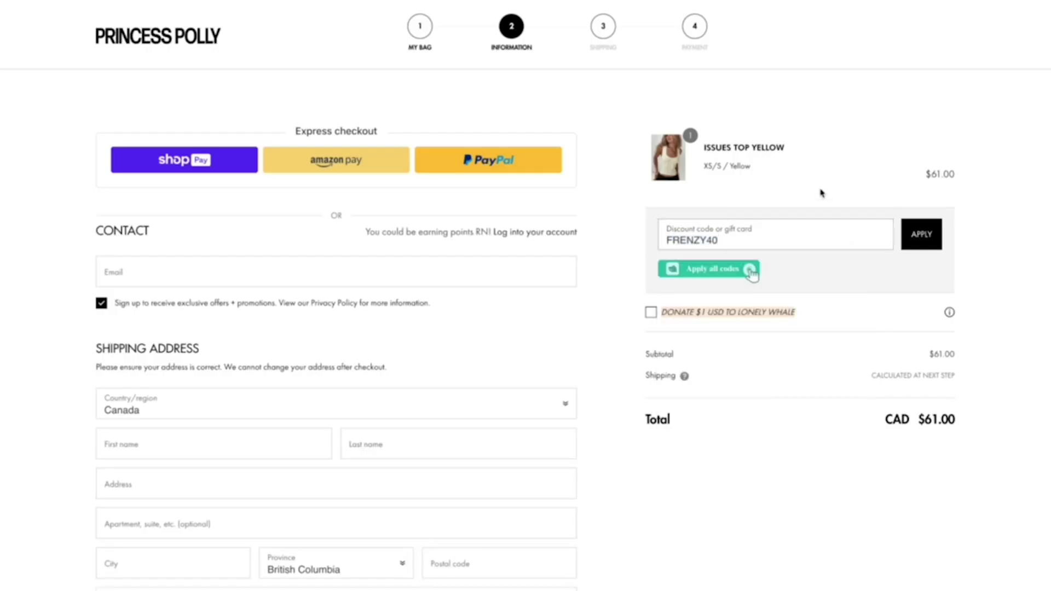
{"action": "left_click", "coordinate": [914, 239]}
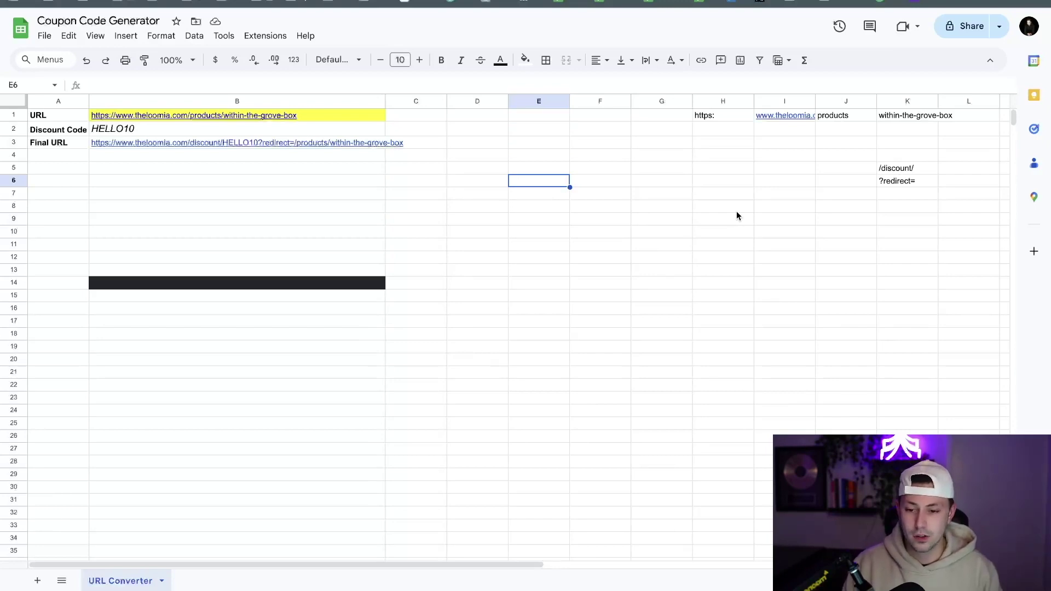
- Switch to the Coupon Code Generator spreadsheet and examine its product URL, discount code and final URL cells
{"action": "left_click", "coordinate": [336, 114]}
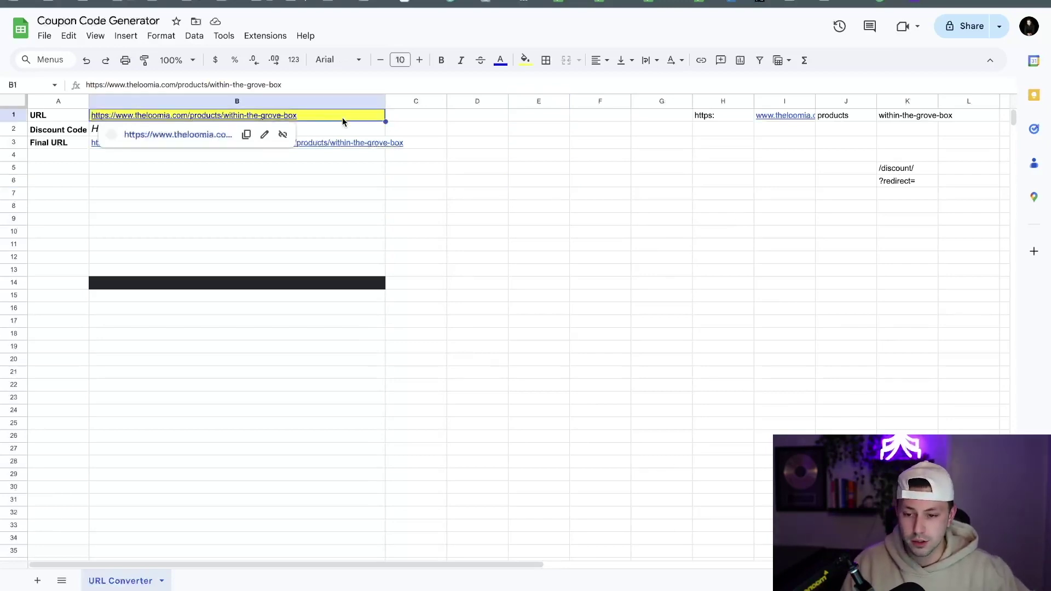
{"action": "left_click", "coordinate": [354, 132]}
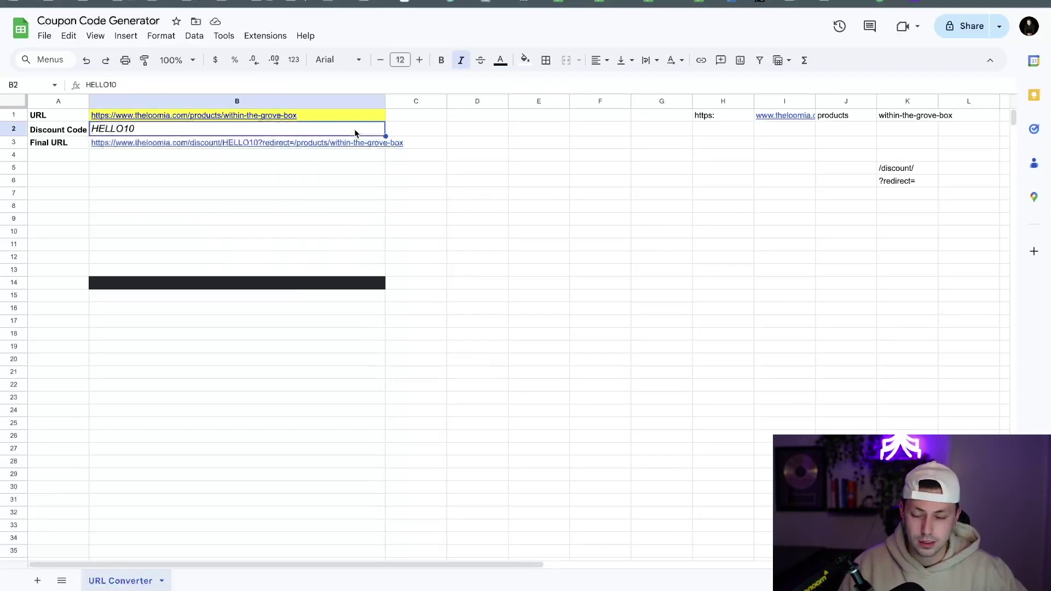
{"action": "mouse_move", "coordinate": [264, 148]}
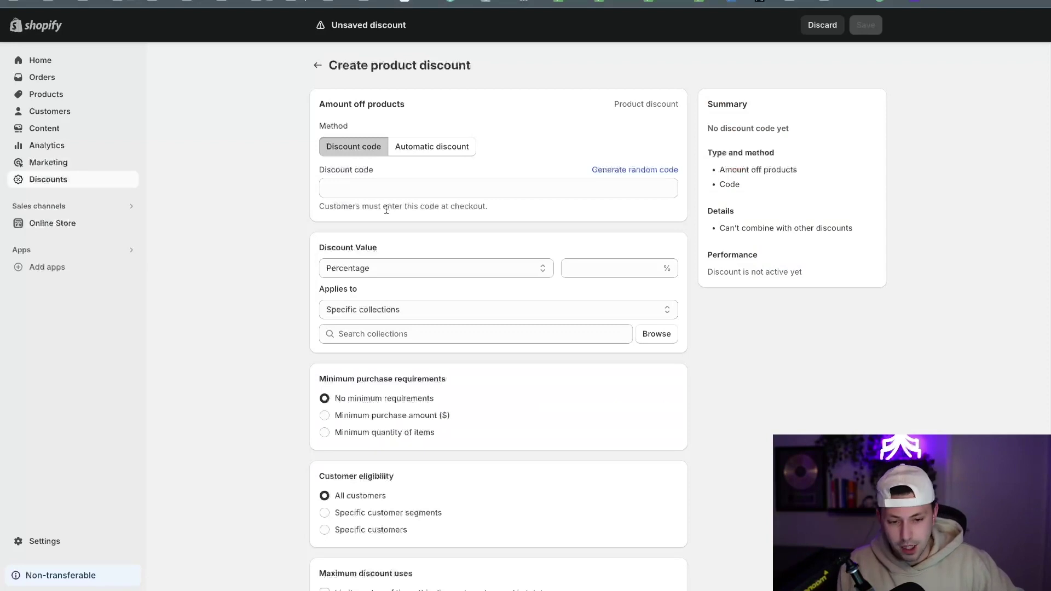
- Switch back to the Shopify product discount form and enter discount code HELLO10 with a value of 10 percent
{"action": "left_click", "coordinate": [410, 190]}
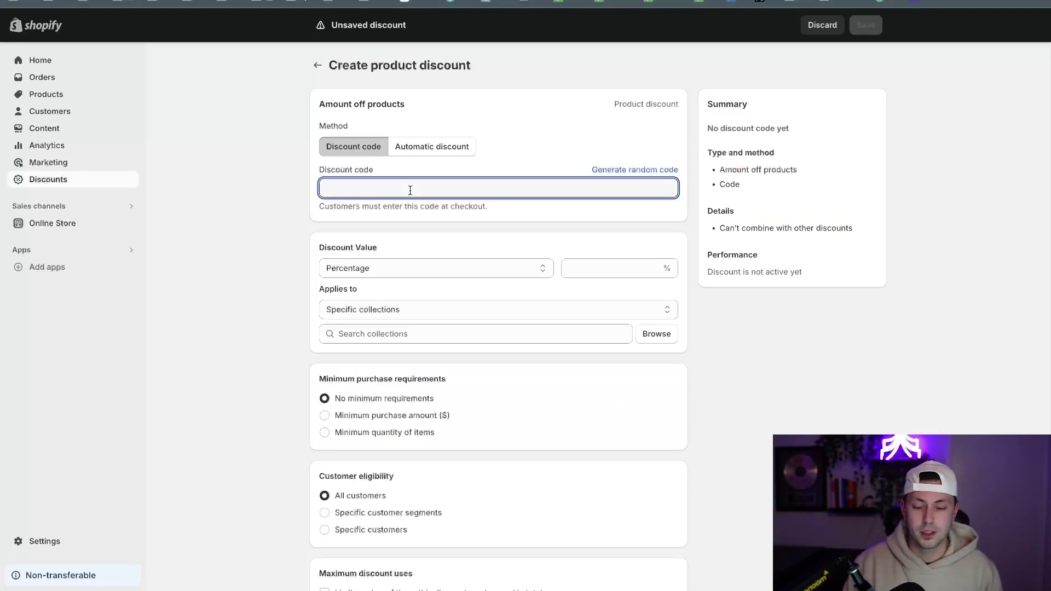
{"action": "type", "text": "HELLO10"}
{"action": "left_click", "coordinate": [292, 281]}
{"action": "left_click", "coordinate": [607, 268]}
{"action": "type", "text": "10"}
{"action": "left_click", "coordinate": [281, 347]}
- Apply the discount to specific products and add Easy A Test Product
{"action": "left_click", "coordinate": [398, 308]}
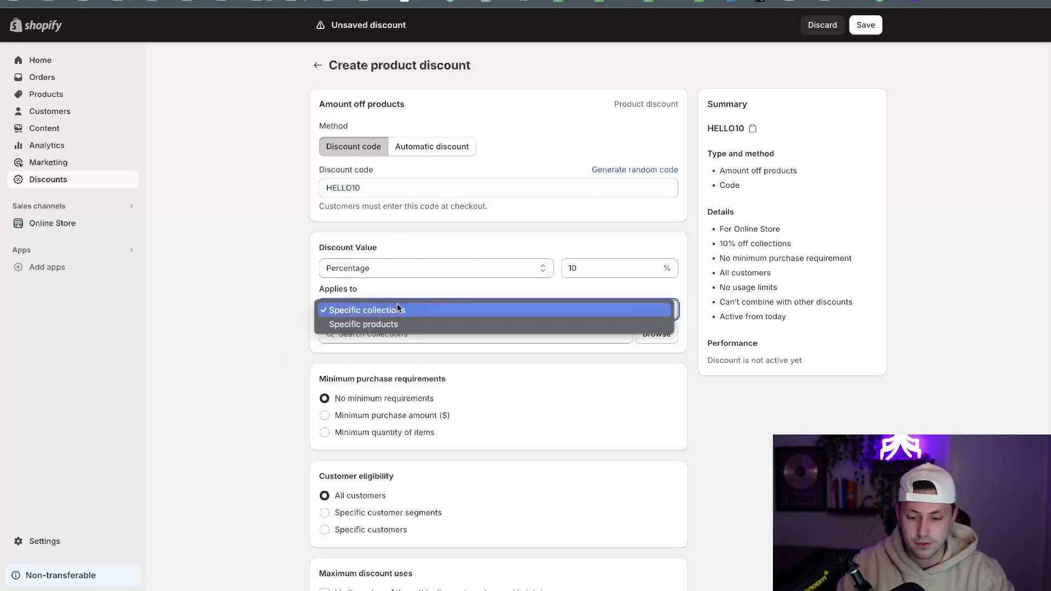
{"action": "left_click", "coordinate": [379, 325]}
{"action": "left_click", "coordinate": [376, 340]}
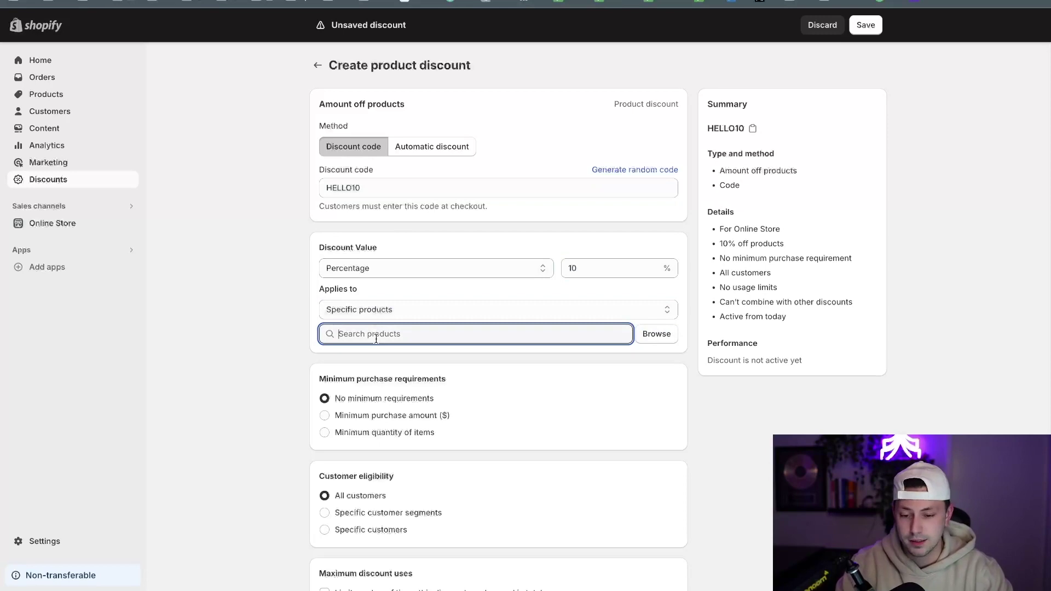
{"action": "left_click", "coordinate": [646, 329]}
{"action": "left_click", "coordinate": [384, 189]}
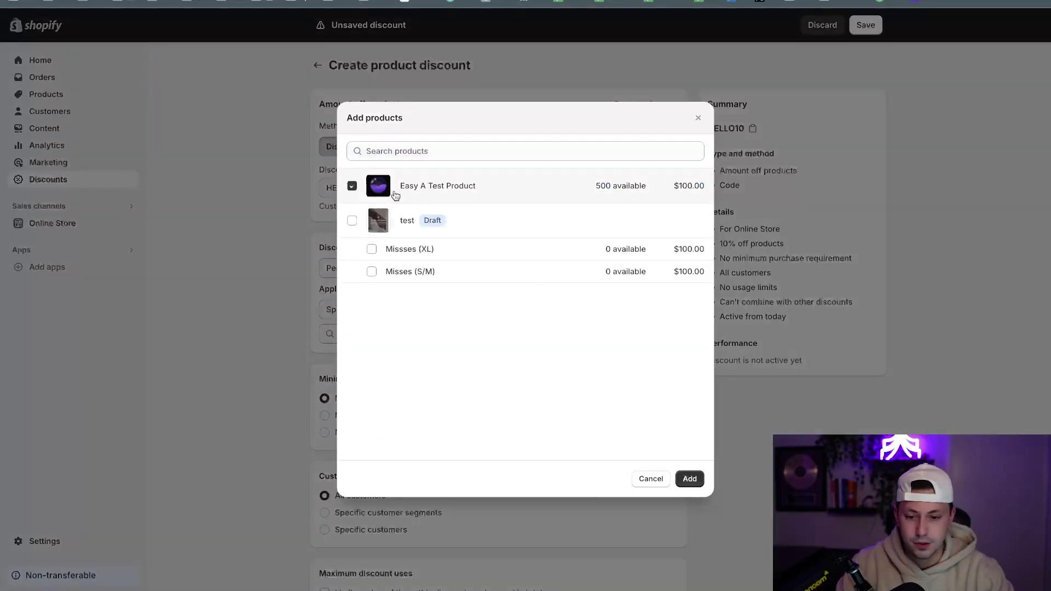
{"action": "left_click", "coordinate": [690, 479]}
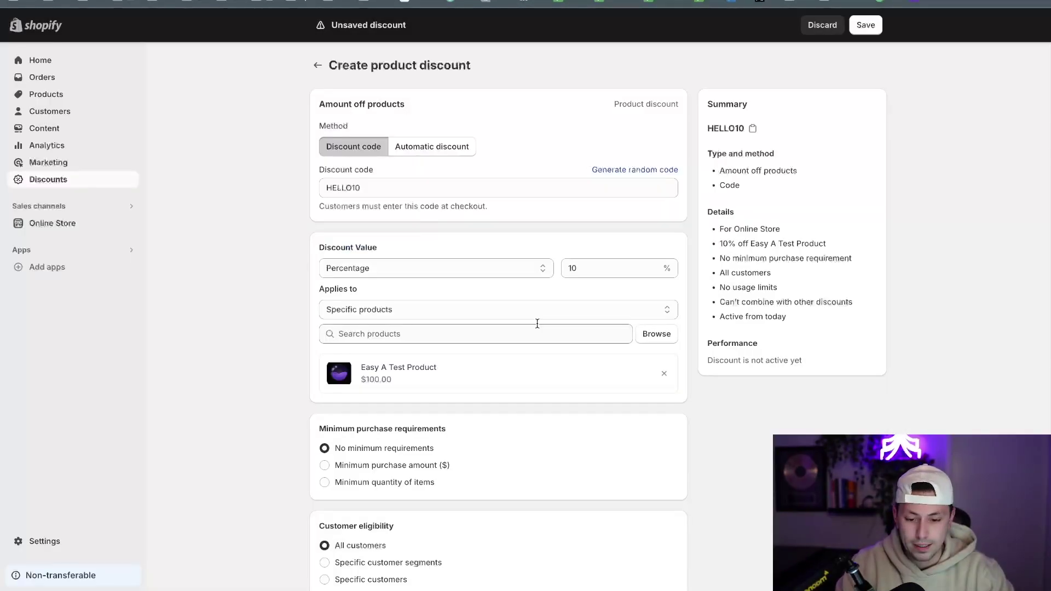
- Try a minimum quantity of 2 items as the purchase requirement and return to no minimum requirements
{"action": "scroll", "coordinate": [537, 324], "scroll_direction": "down", "scroll_amount": 4}
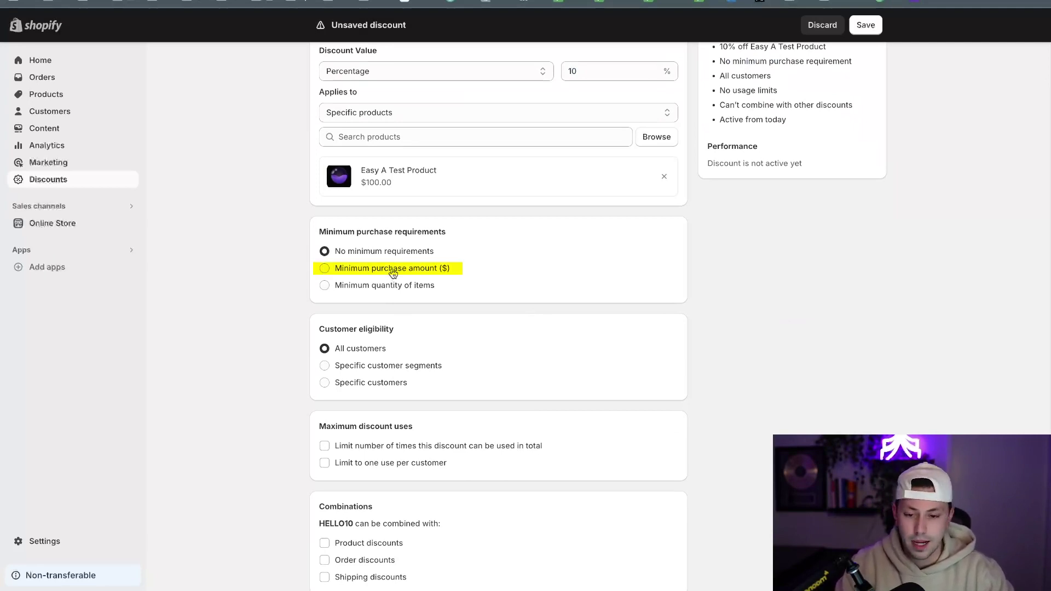
{"action": "left_click", "coordinate": [373, 288]}
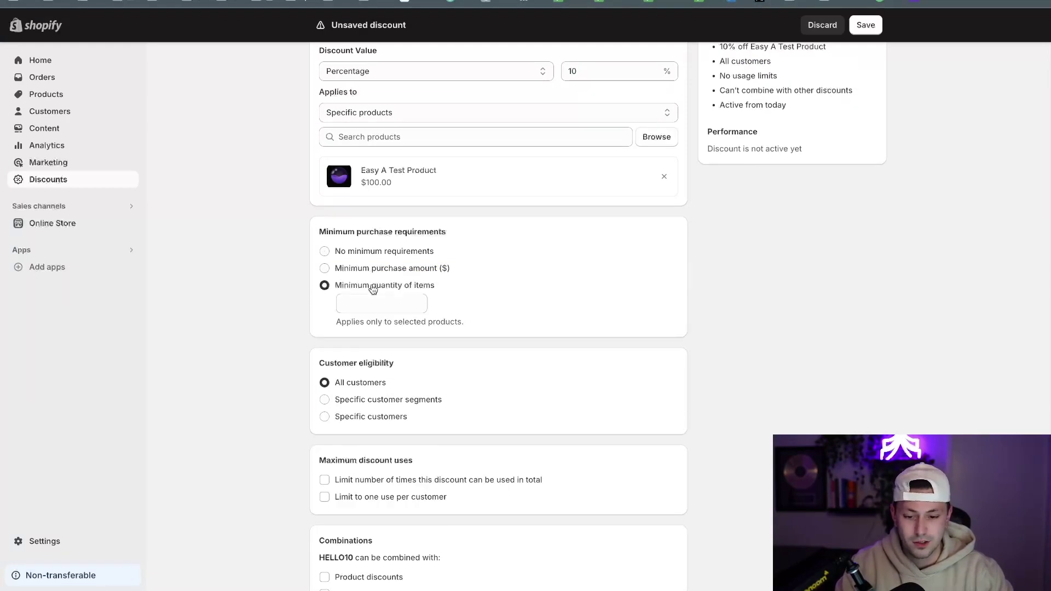
{"action": "scroll", "coordinate": [377, 287], "scroll_direction": "up", "scroll_amount": 3}
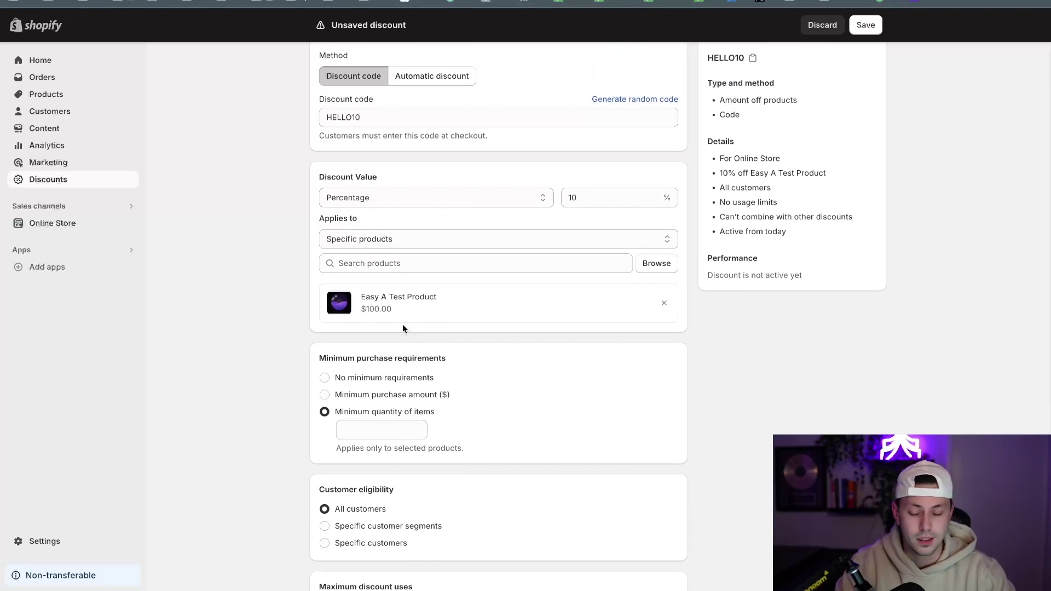
{"action": "left_click", "coordinate": [373, 430]}
{"action": "type", "text": "2"}
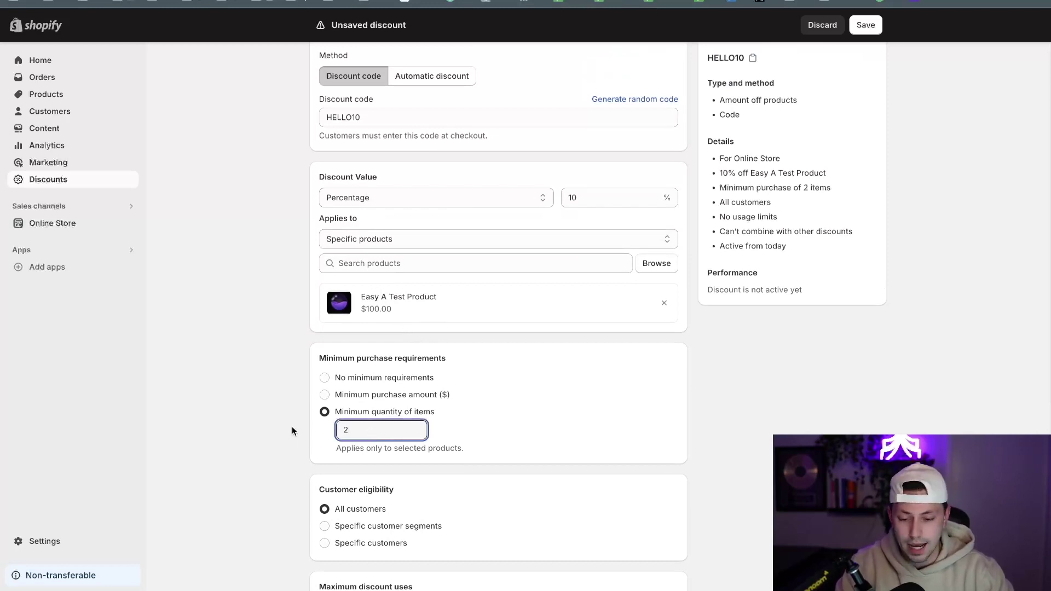
{"action": "left_click", "coordinate": [324, 378]}
- Try restricting eligibility to the segment of customers who have purchased more than once, and return to all customers
{"action": "scroll", "coordinate": [331, 379], "scroll_direction": "down", "scroll_amount": 5}
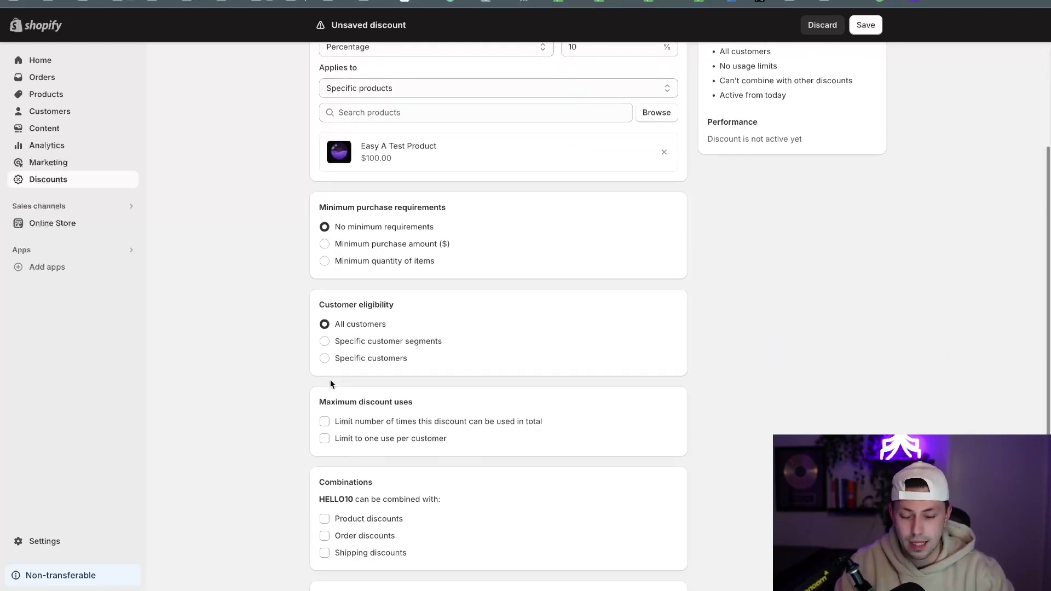
{"action": "scroll", "coordinate": [330, 383], "scroll_direction": "down", "scroll_amount": 1}
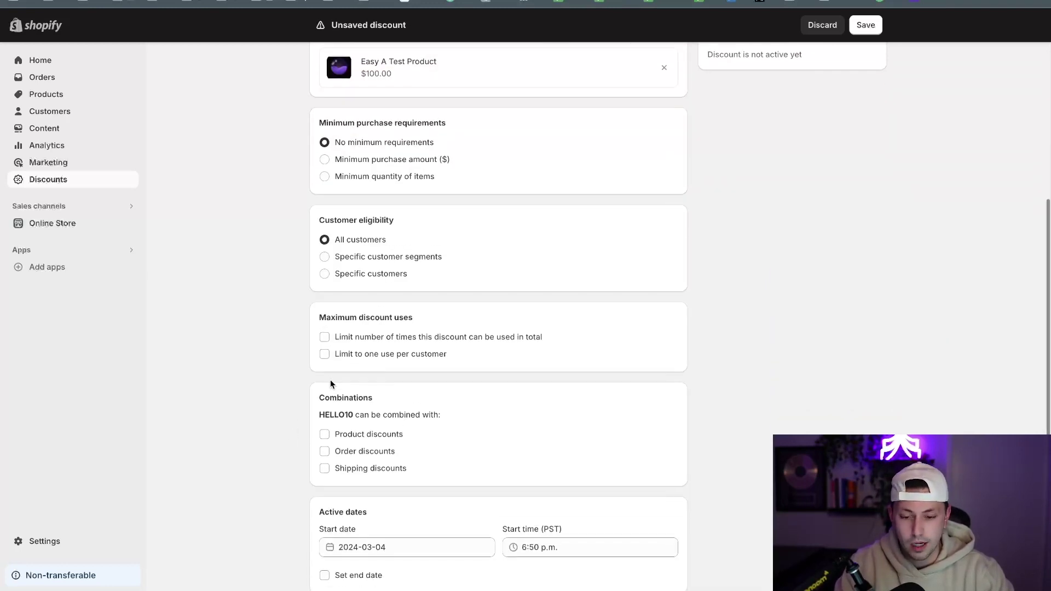
{"action": "left_click", "coordinate": [356, 264]}
{"action": "left_click", "coordinate": [361, 303]}
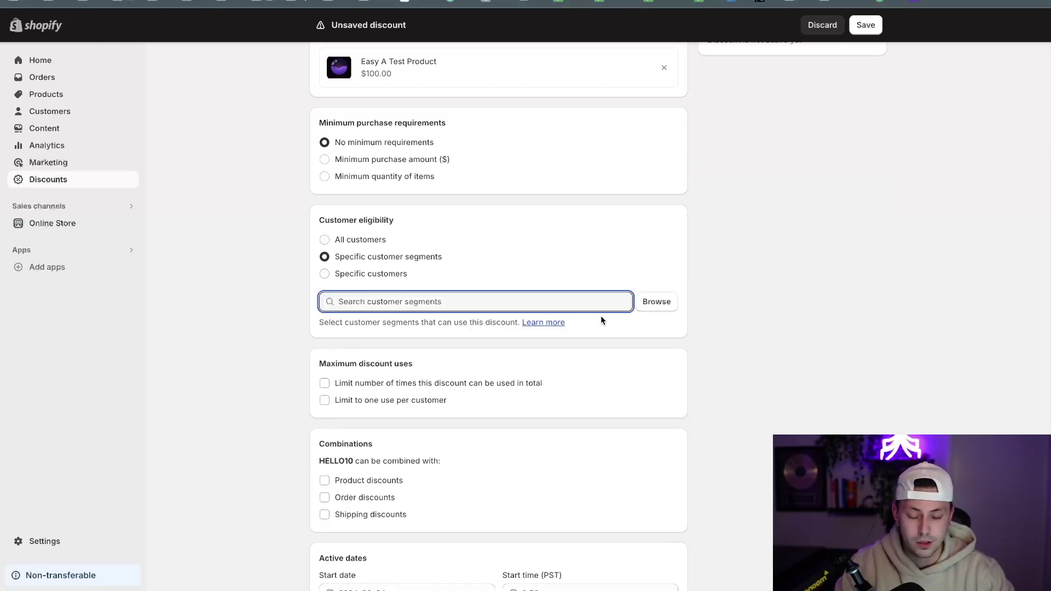
{"action": "left_click", "coordinate": [660, 301]}
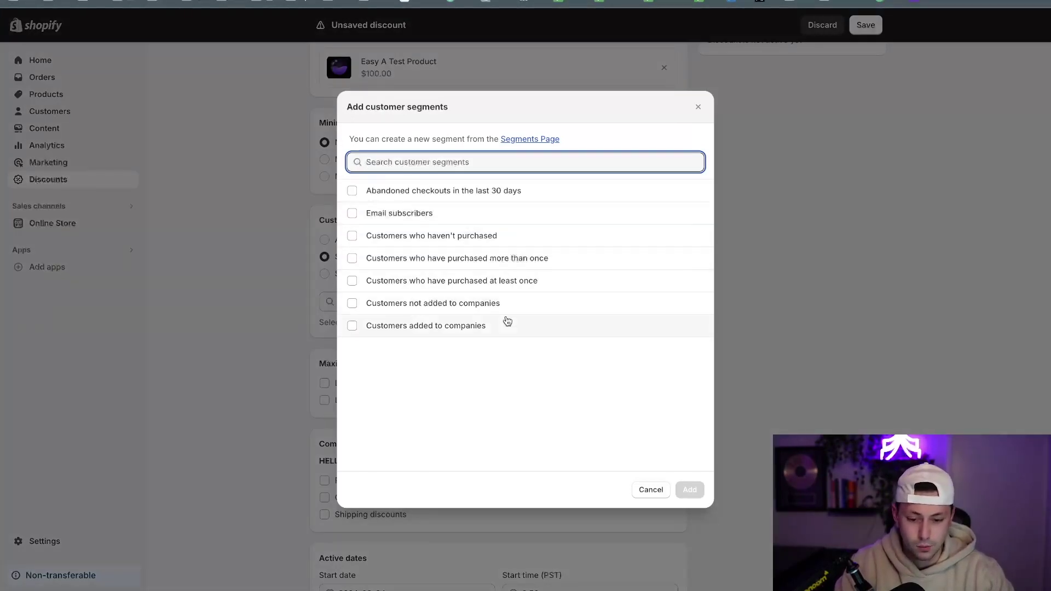
{"action": "left_click", "coordinate": [531, 265]}
{"action": "left_click", "coordinate": [690, 489]}
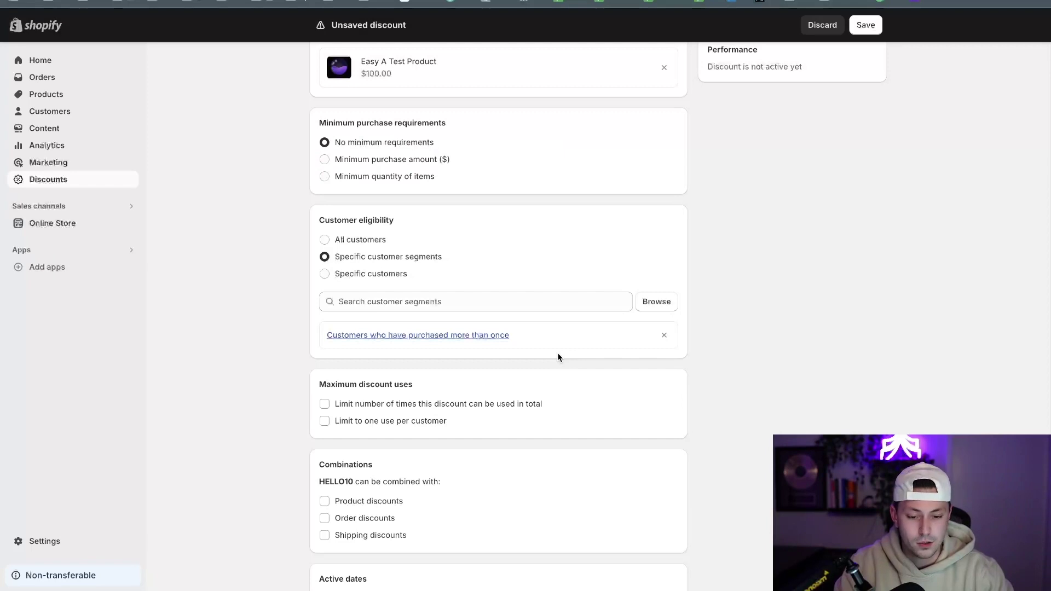
{"action": "left_click", "coordinate": [663, 336]}
{"action": "left_click", "coordinate": [343, 239]}
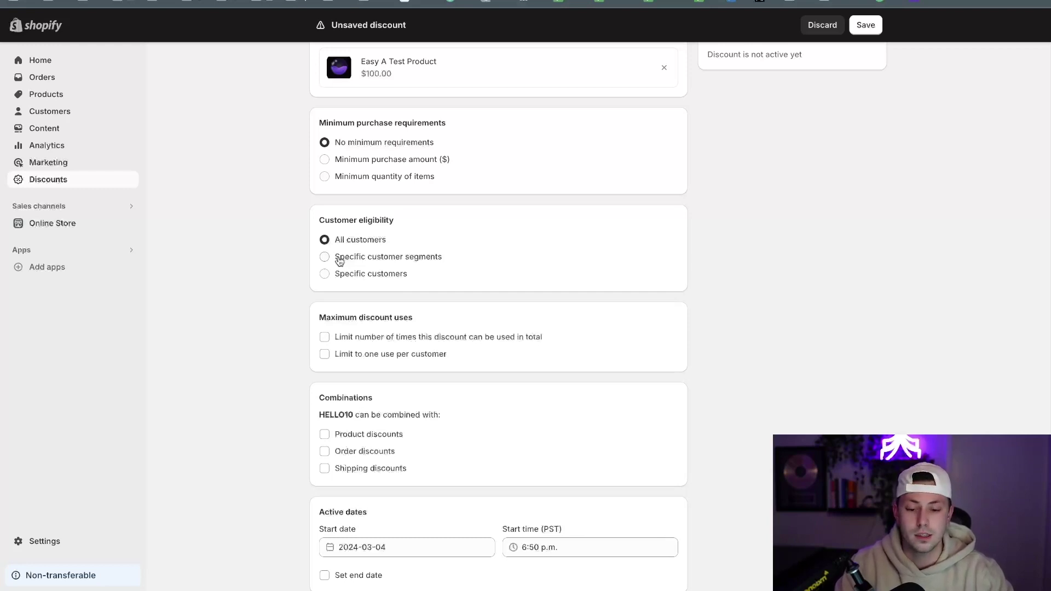
- Try a total usage limit of 1, and limit the discount to one use per customer instead
{"action": "scroll", "coordinate": [336, 270], "scroll_direction": "down", "scroll_amount": 1}
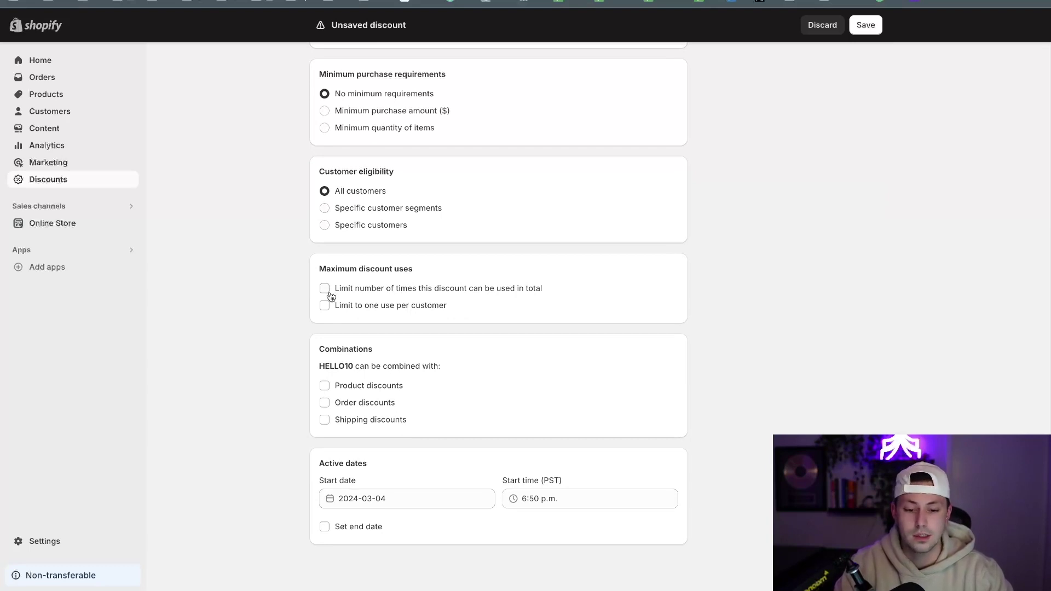
{"action": "left_click", "coordinate": [330, 295]}
{"action": "left_click", "coordinate": [408, 309]}
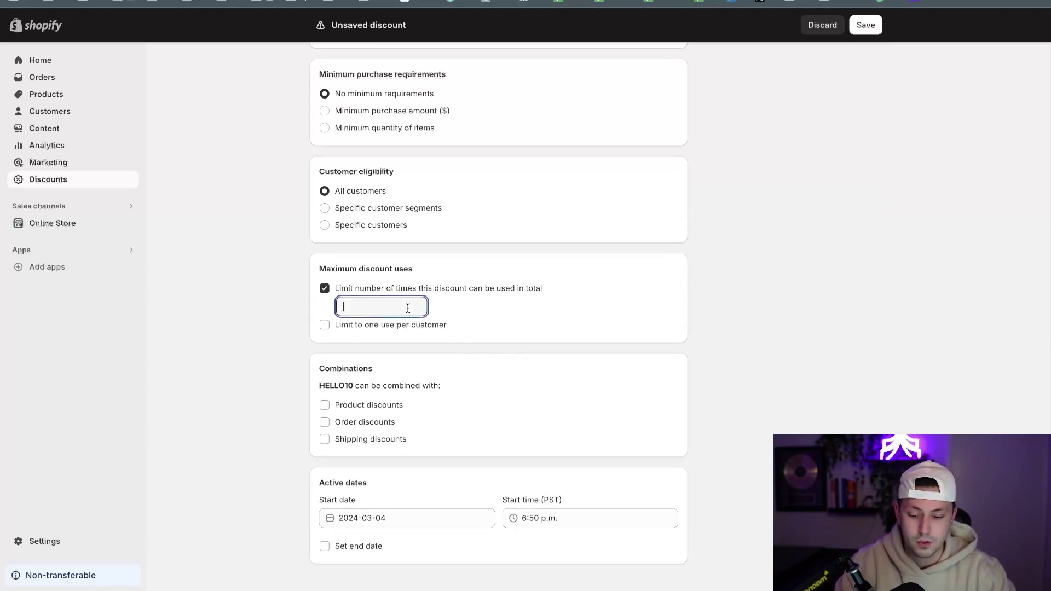
{"action": "type", "text": "1"}
{"action": "left_click", "coordinate": [749, 304]}
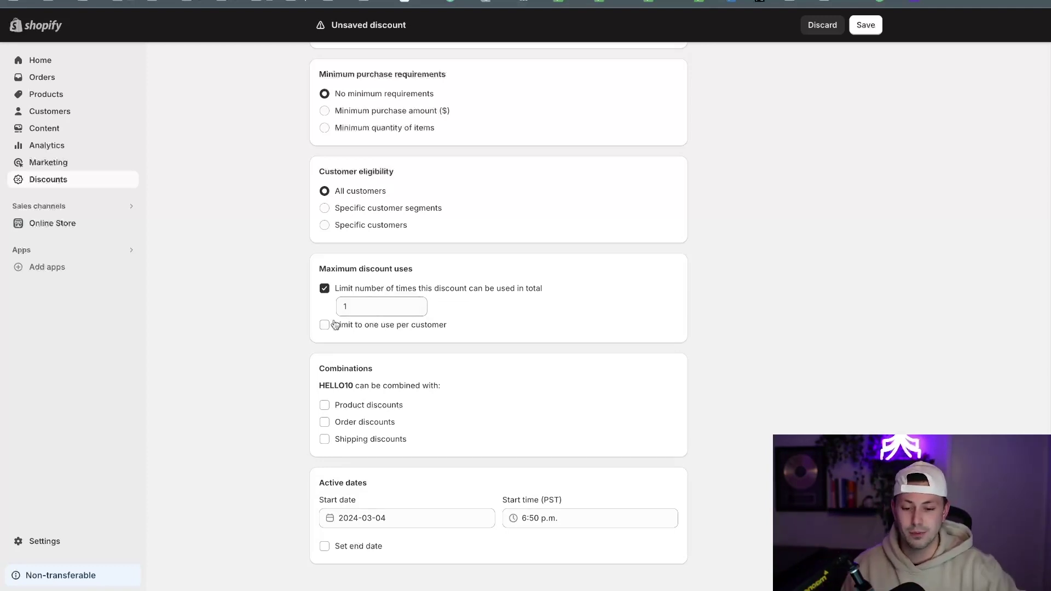
{"action": "left_click", "coordinate": [324, 287]}
{"action": "left_click", "coordinate": [324, 304]}
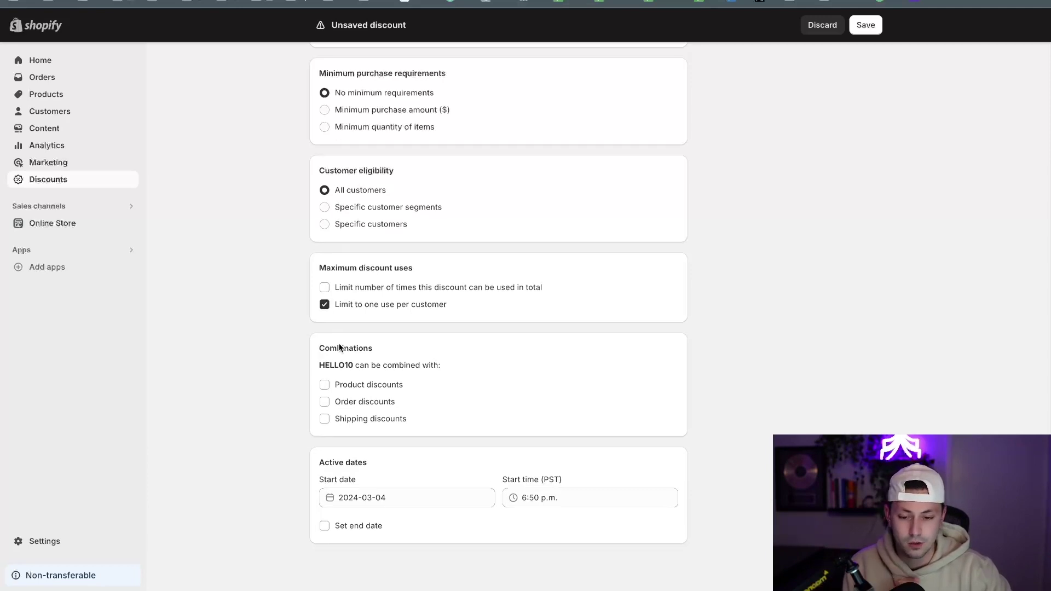
- Try allowing HELLO10 to combine with product, order and shipping discounts, clearing each option again
{"action": "left_click", "coordinate": [345, 384]}
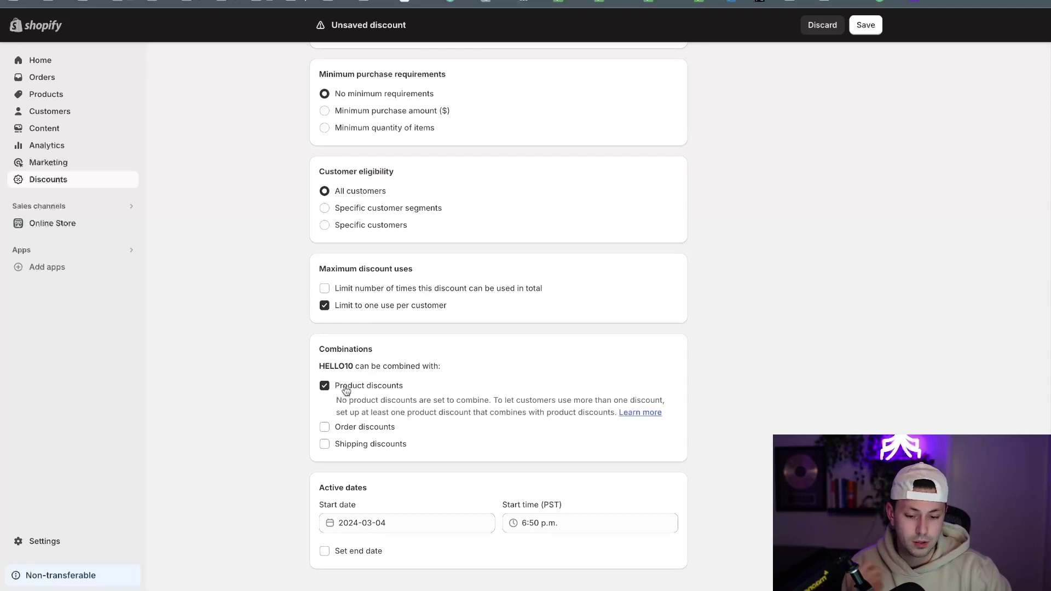
{"action": "left_click", "coordinate": [344, 387]}
{"action": "left_click", "coordinate": [339, 420]}
{"action": "left_click", "coordinate": [339, 420]}
{"action": "left_click", "coordinate": [355, 406]}
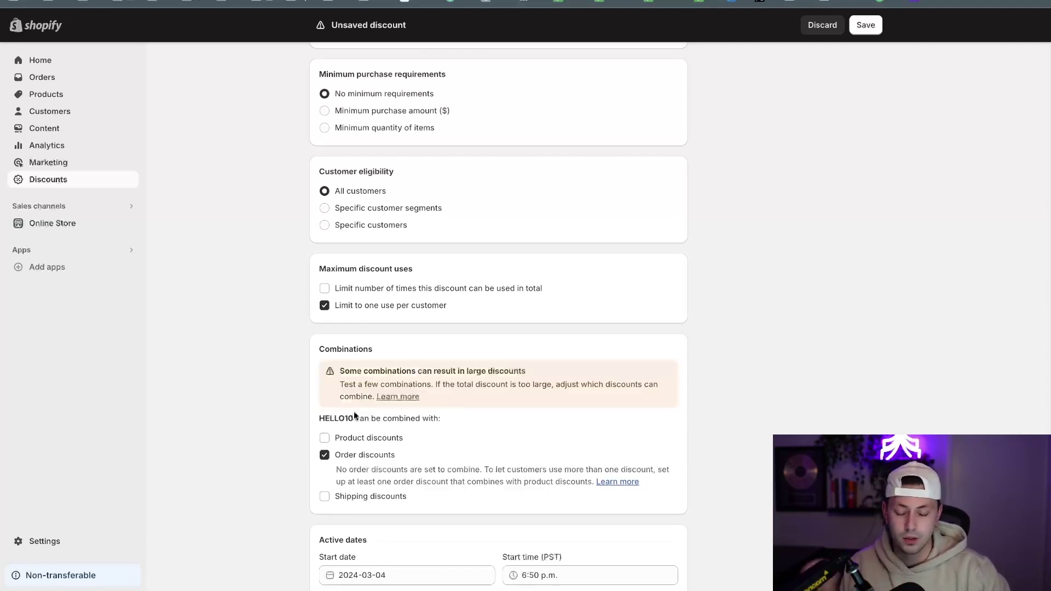
{"action": "left_click", "coordinate": [351, 453]}
{"action": "left_click", "coordinate": [374, 395]}
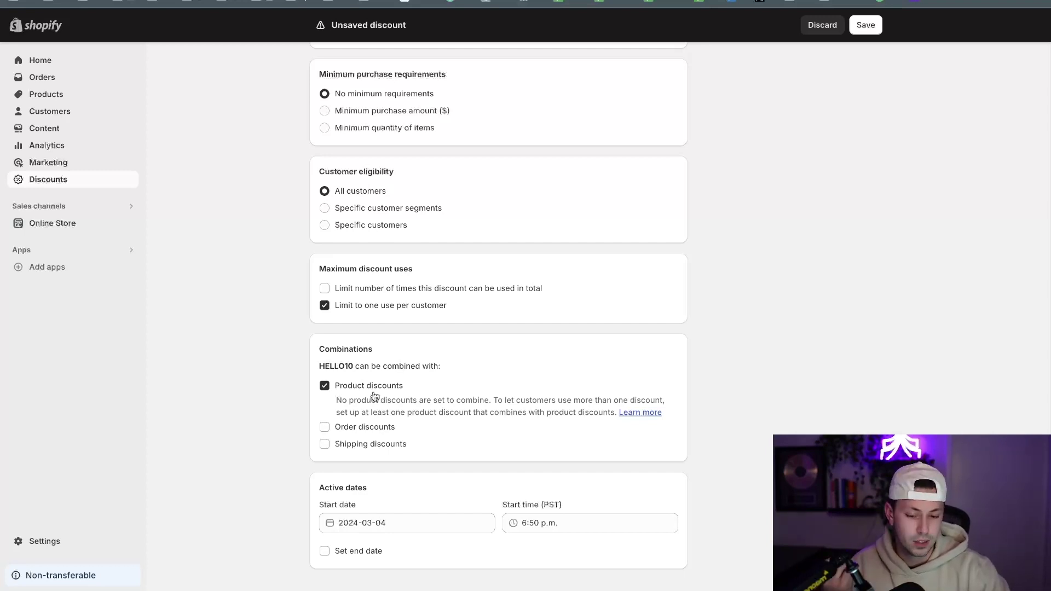
{"action": "left_click", "coordinate": [375, 388]}
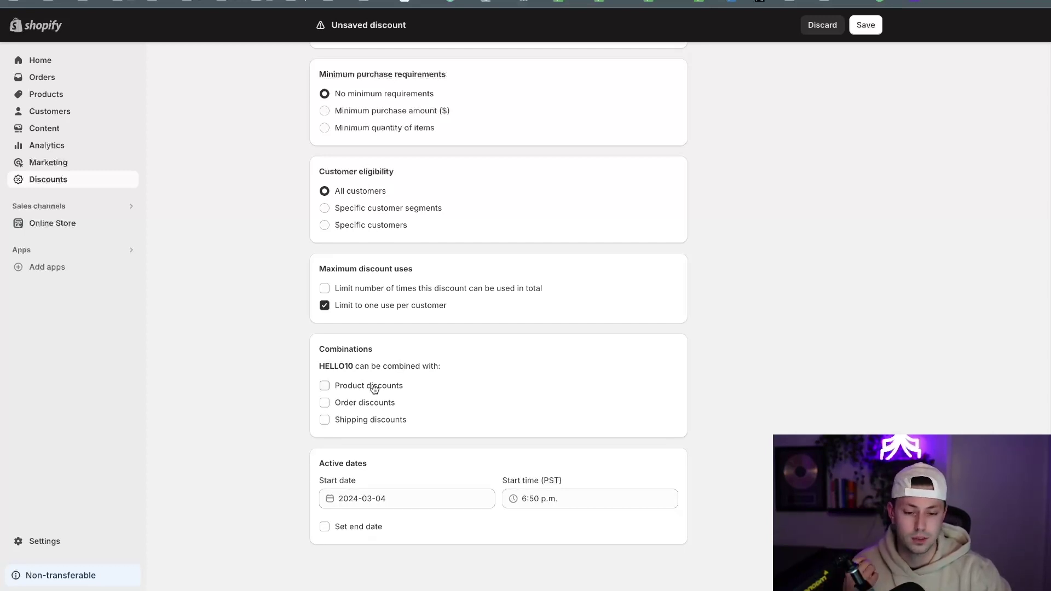
{"action": "left_click", "coordinate": [368, 420]}
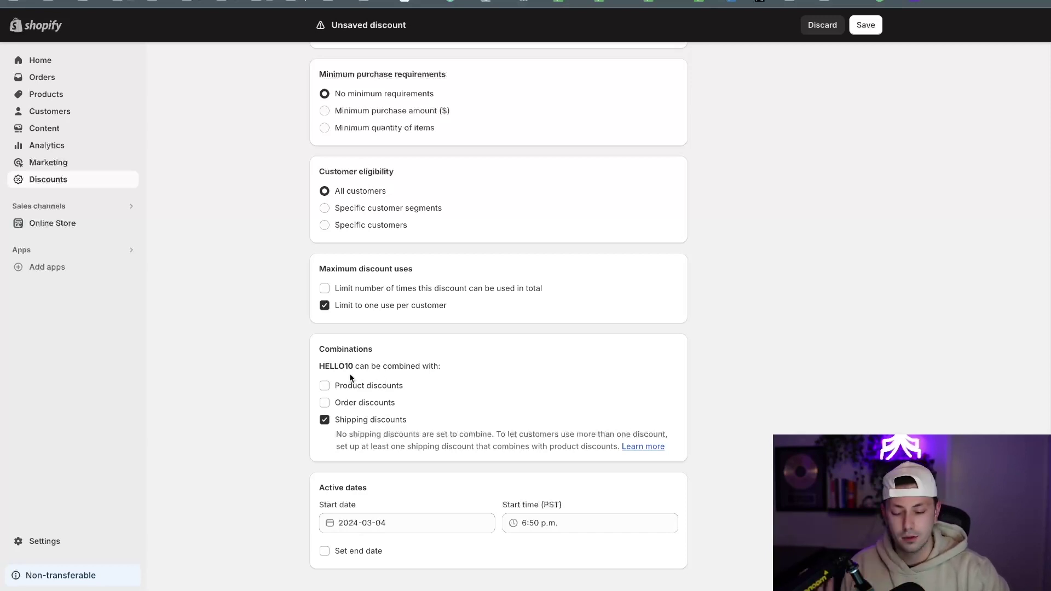
{"action": "left_click", "coordinate": [342, 422]}
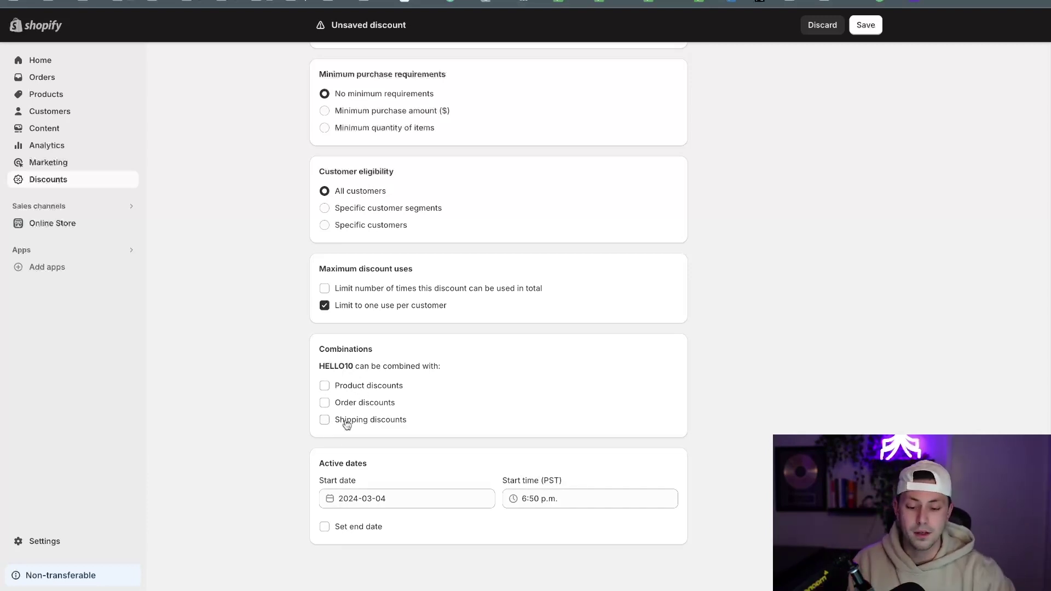
- Enable an end date for HELLO10 and set its start to 2024-03-07 at 12:00 a.m
{"action": "left_click", "coordinate": [420, 497]}
{"action": "left_click", "coordinate": [574, 545]}
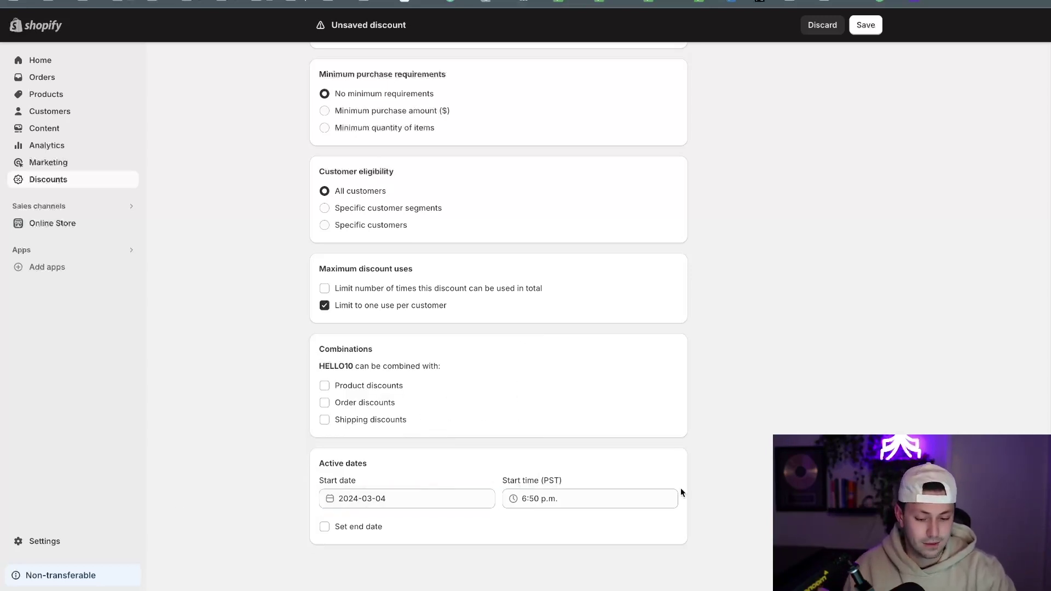
{"action": "left_click", "coordinate": [334, 528]}
{"action": "left_click", "coordinate": [419, 499]}
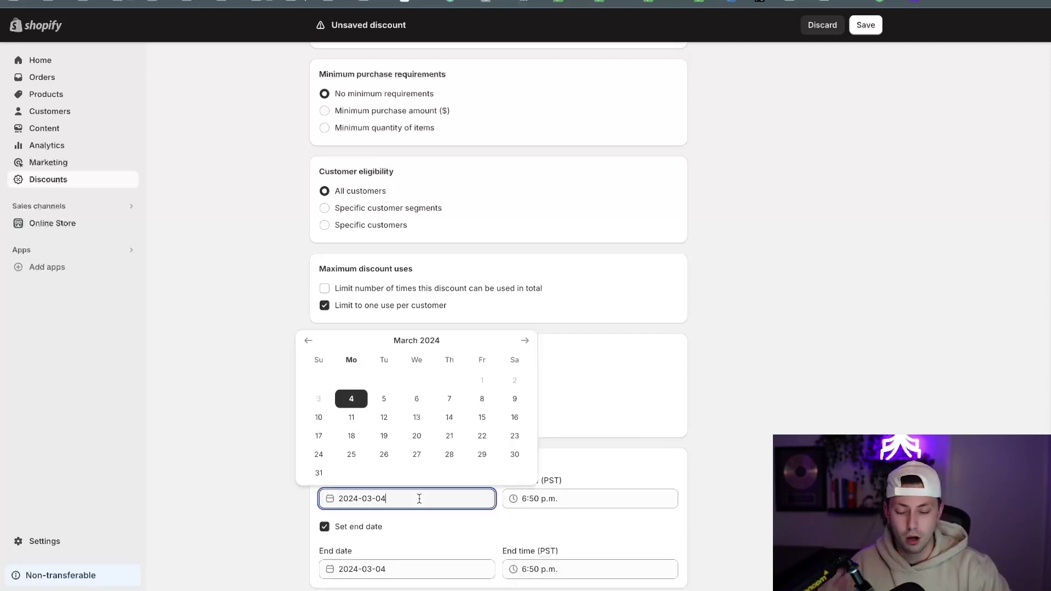
{"action": "left_click", "coordinate": [475, 406]}
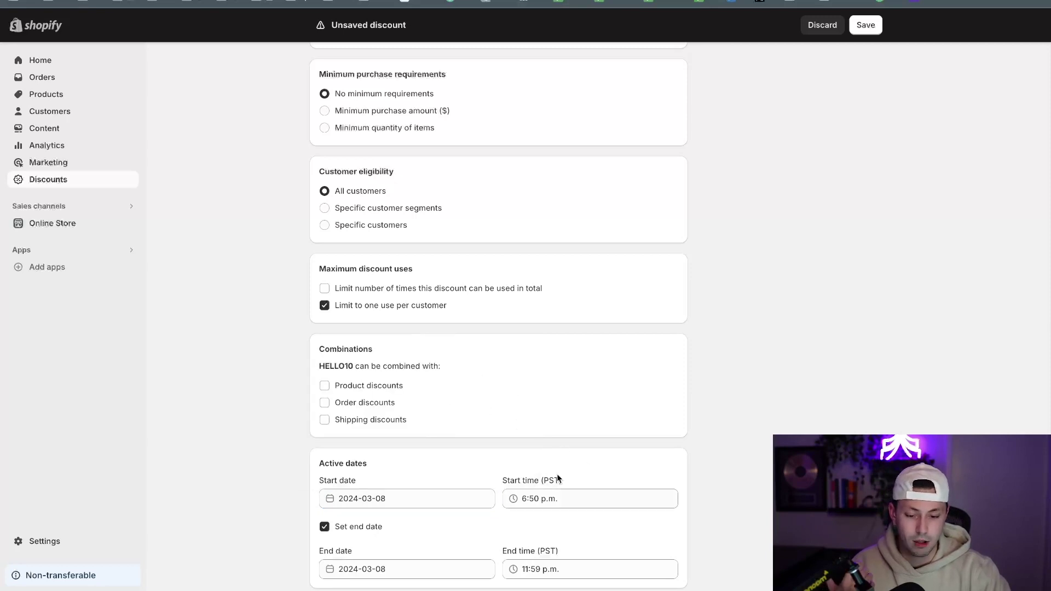
{"action": "left_click", "coordinate": [546, 500]}
{"action": "left_click", "coordinate": [576, 198]}
{"action": "scroll", "coordinate": [680, 446], "scroll_direction": "down", "scroll_amount": 1}
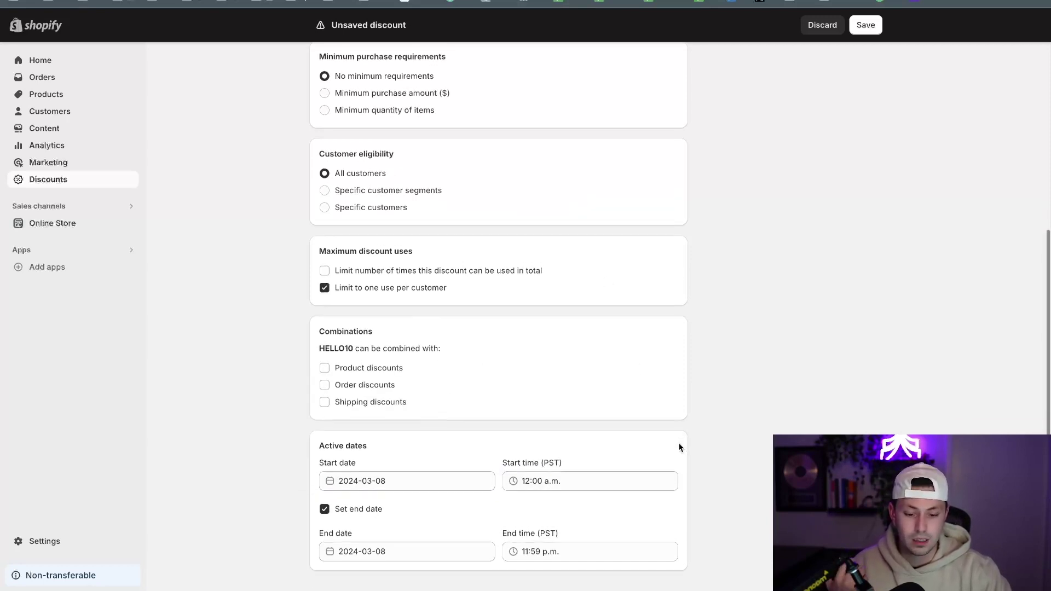
{"action": "left_click", "coordinate": [425, 480]}
{"action": "left_click", "coordinate": [449, 374]}
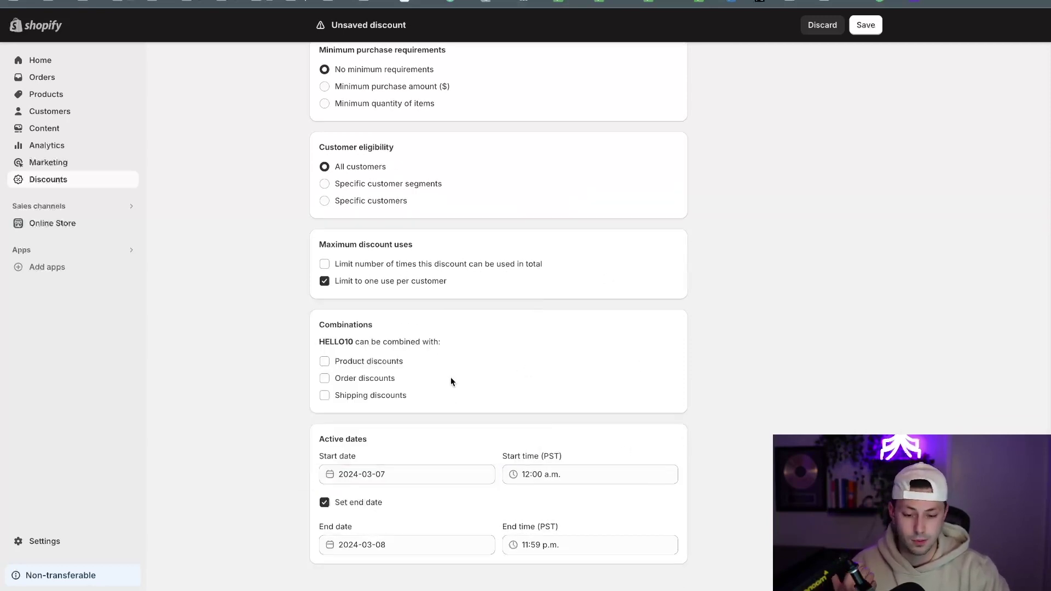
- Set the end date of HELLO10 to 2024-03-15 and review the discount's settings and summary
{"action": "scroll", "coordinate": [693, 430], "scroll_direction": "down", "scroll_amount": 1}
{"action": "left_click", "coordinate": [417, 524]}
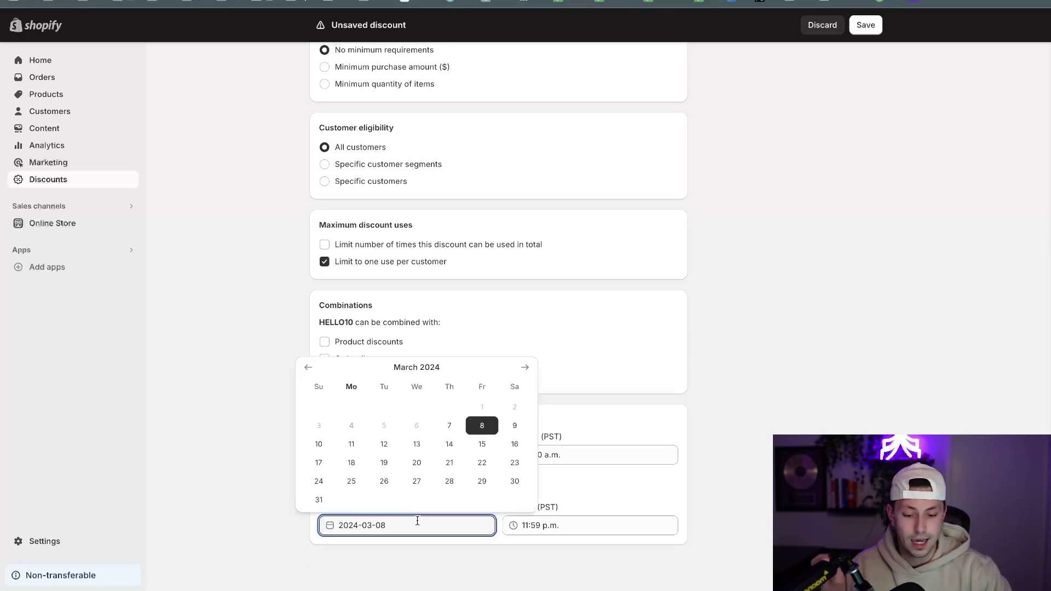
{"action": "left_click", "coordinate": [482, 444]}
{"action": "left_click", "coordinate": [526, 527]}
{"action": "left_click", "coordinate": [744, 394]}
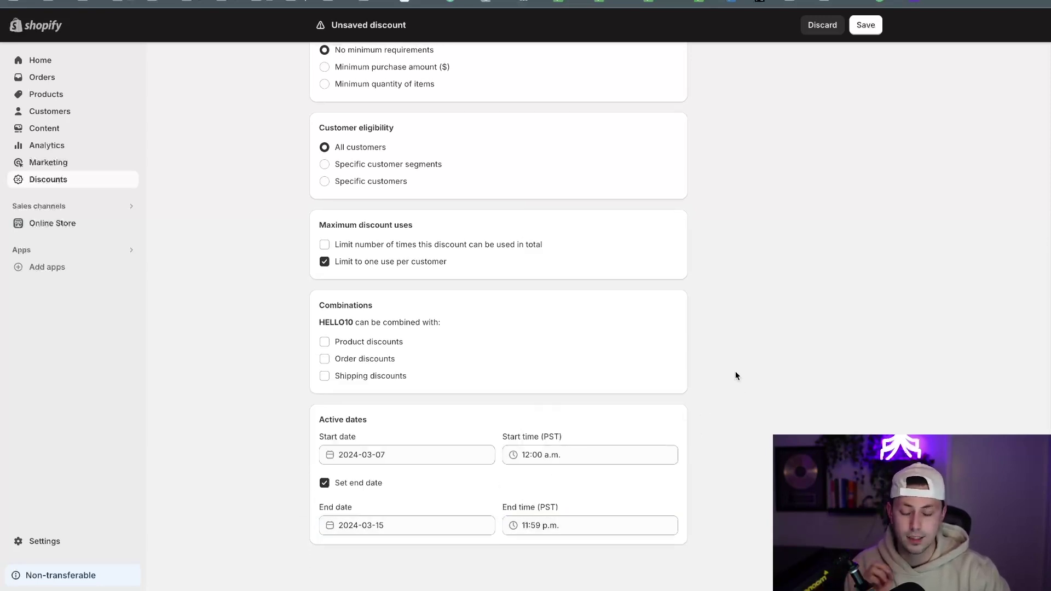
{"action": "scroll", "coordinate": [691, 416], "scroll_direction": "up", "scroll_amount": 2}
{"action": "scroll", "coordinate": [691, 416], "scroll_direction": "down", "scroll_amount": 2}
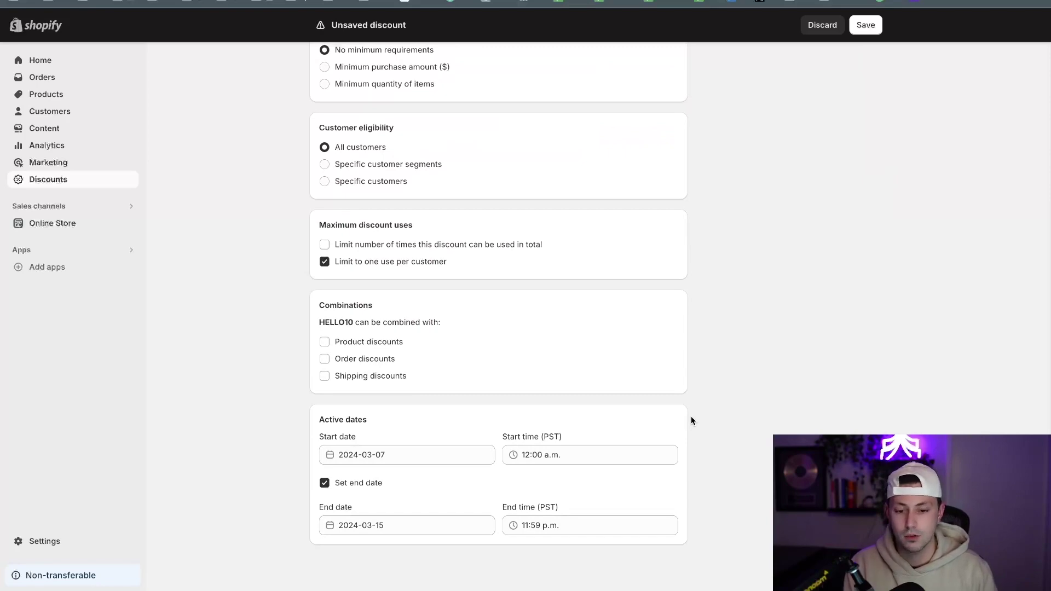
{"action": "scroll", "coordinate": [583, 247], "scroll_direction": "up", "scroll_amount": 6}
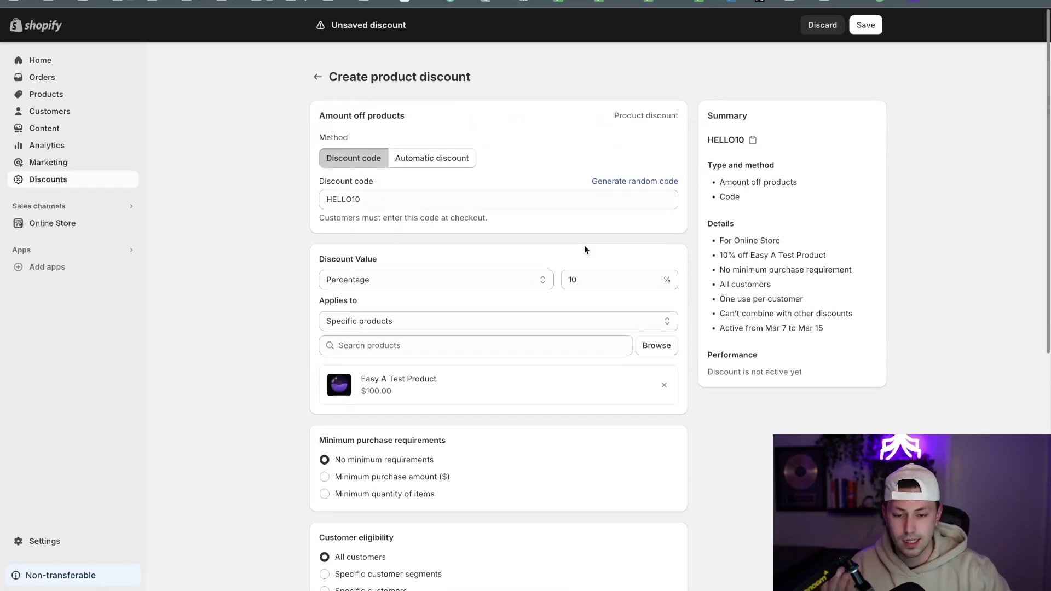
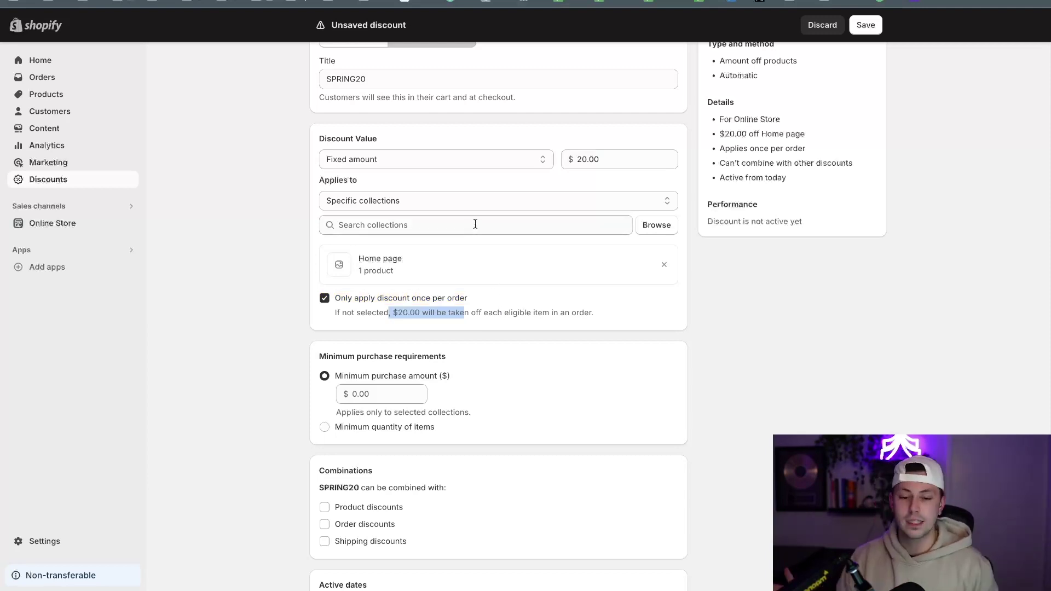
- Keep the SPRING20 discount limited to once per order and require a minimum purchase amount of $30
{"action": "left_click", "coordinate": [324, 298]}
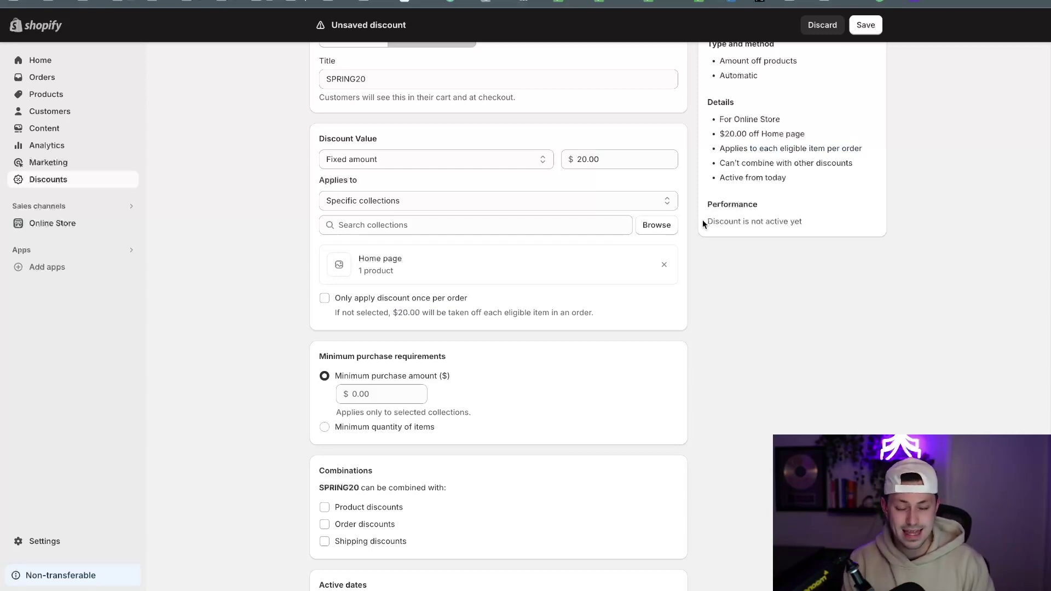
{"action": "left_click", "coordinate": [323, 298]}
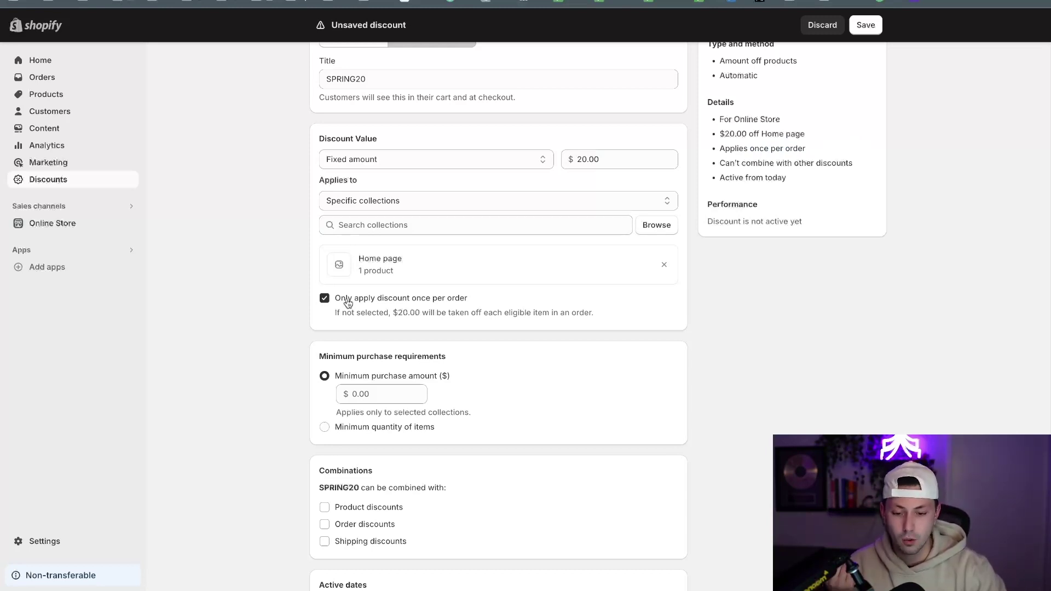
{"action": "scroll", "coordinate": [348, 303], "scroll_direction": "down", "scroll_amount": 1}
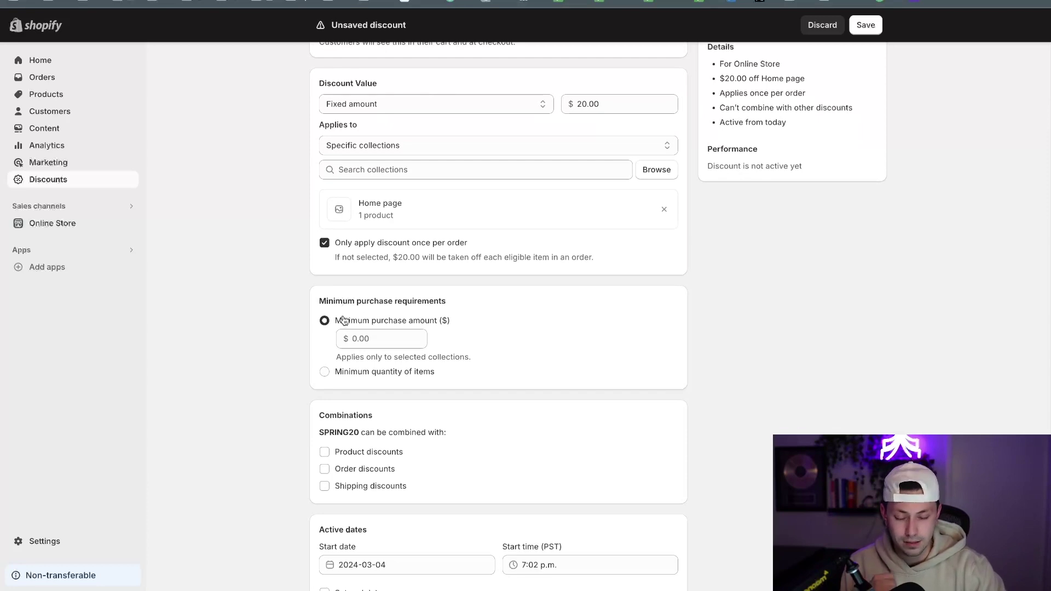
{"action": "left_click", "coordinate": [355, 338]}
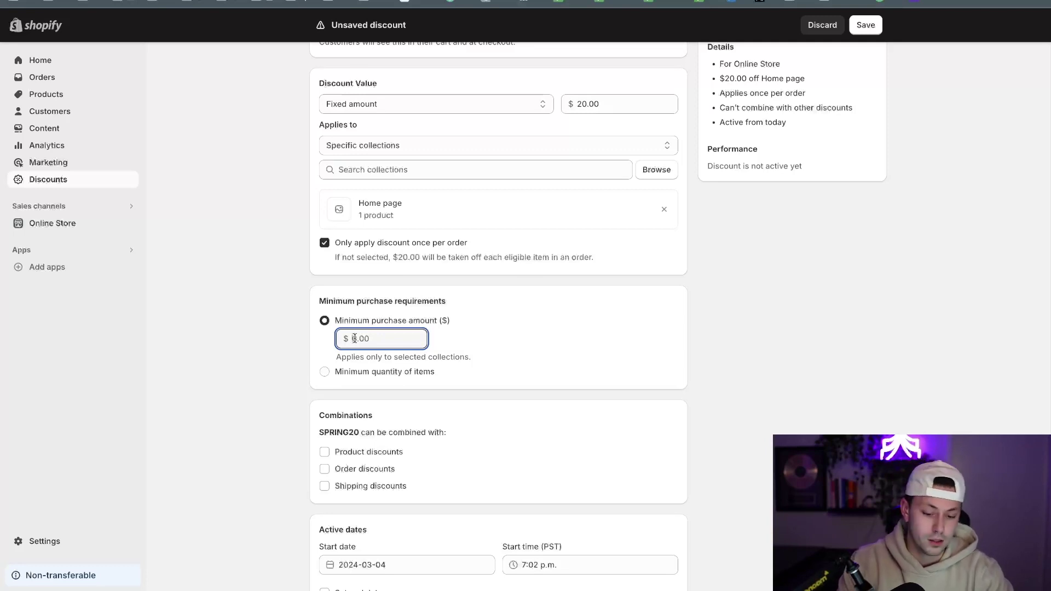
{"action": "type", "text": "30"}
{"action": "left_click", "coordinate": [167, 388]}
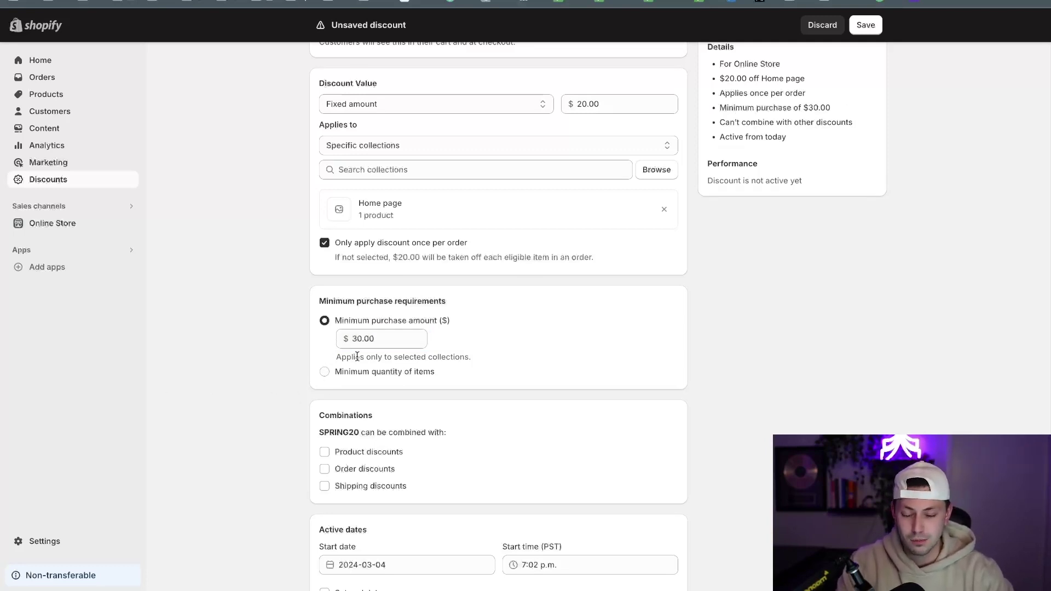
- Set SPRING20 to start on 2024-03-11 at 12:00 a.m. and enable an end date
{"action": "scroll", "coordinate": [344, 390], "scroll_direction": "down", "scroll_amount": 2}
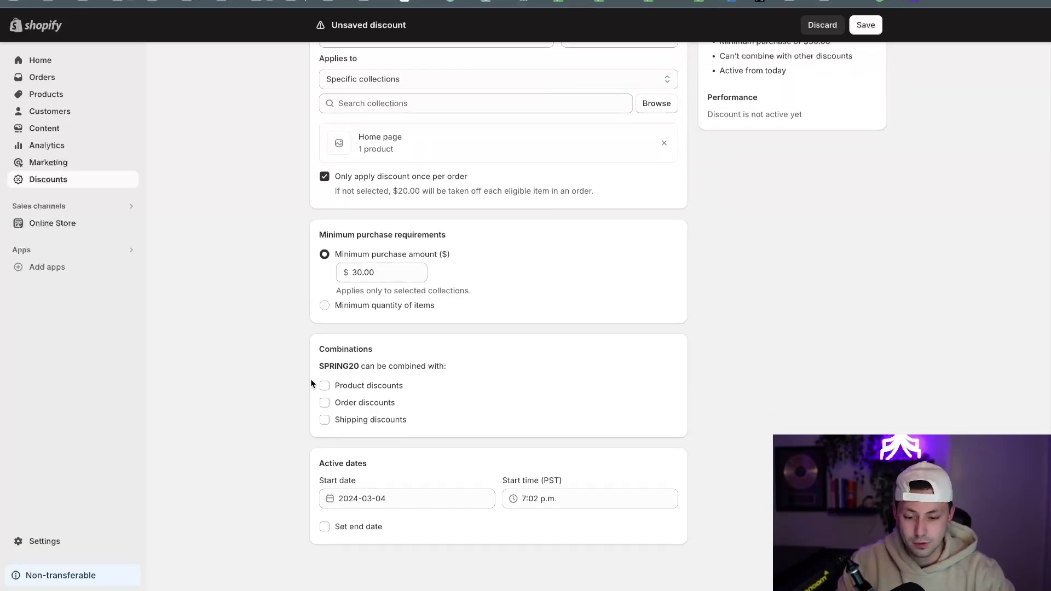
{"action": "left_click", "coordinate": [348, 496]}
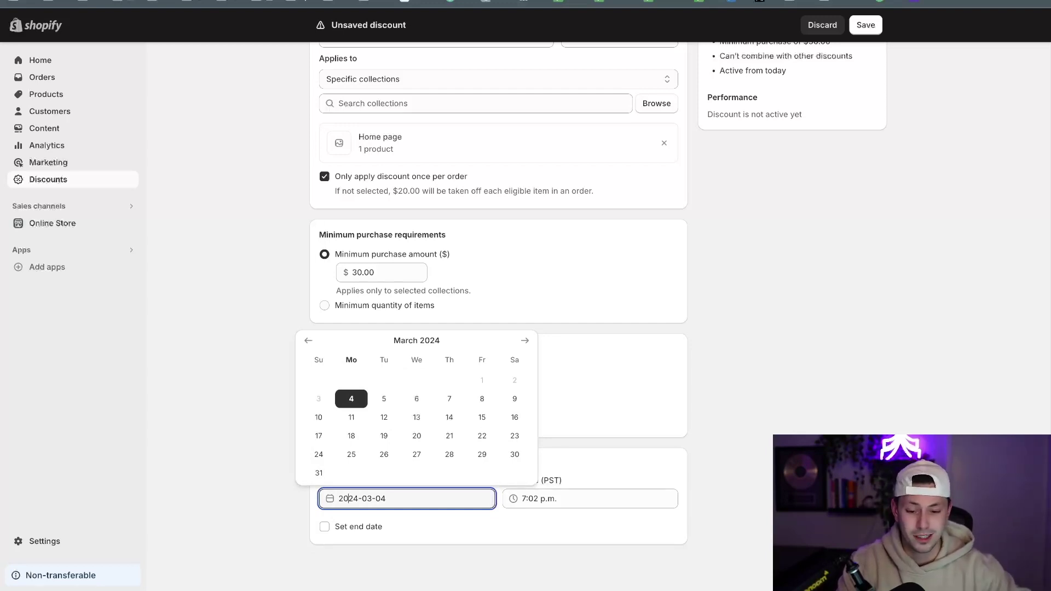
{"action": "left_click", "coordinate": [352, 418]}
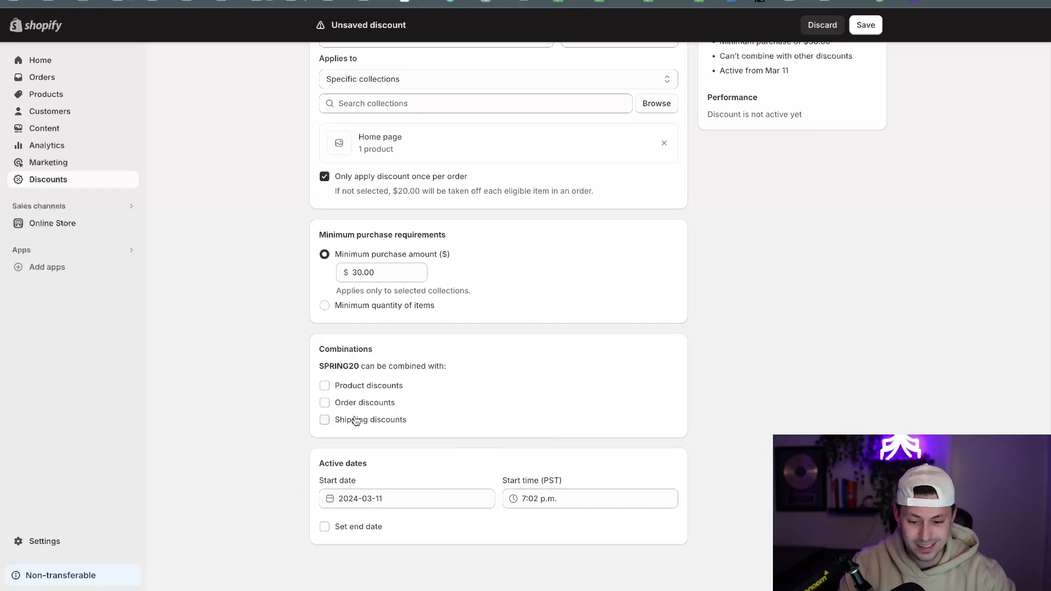
{"action": "left_click", "coordinate": [357, 527]}
{"action": "left_click", "coordinate": [545, 497]}
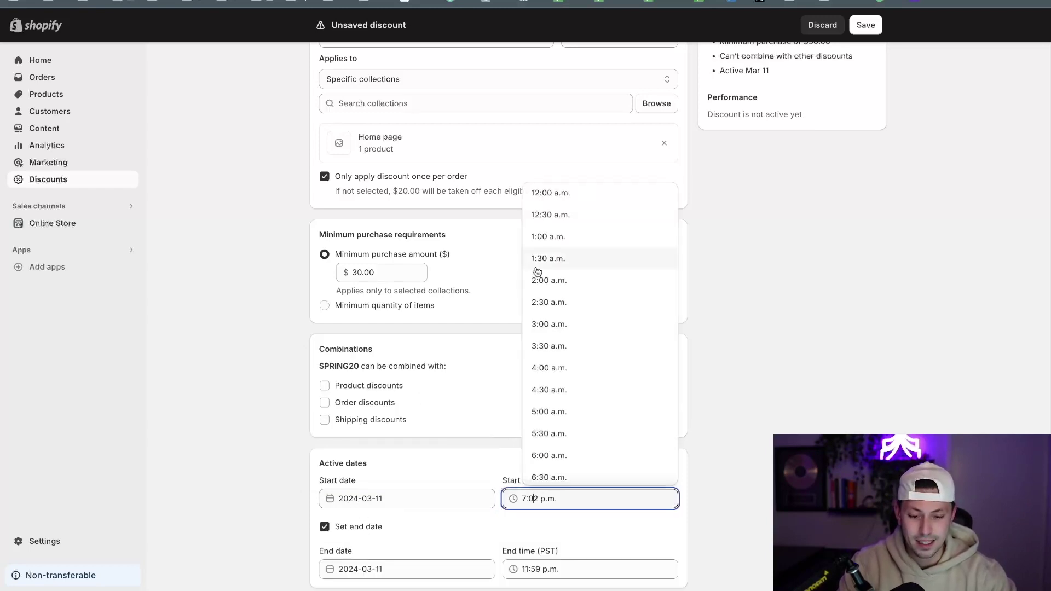
{"action": "left_click", "coordinate": [549, 202]}
- Set the automatic discount's end date to 2024-03-18 and save it under the title SPRINGFUN20
{"action": "scroll", "coordinate": [515, 517], "scroll_direction": "down", "scroll_amount": 2}
{"action": "left_click", "coordinate": [466, 520]}
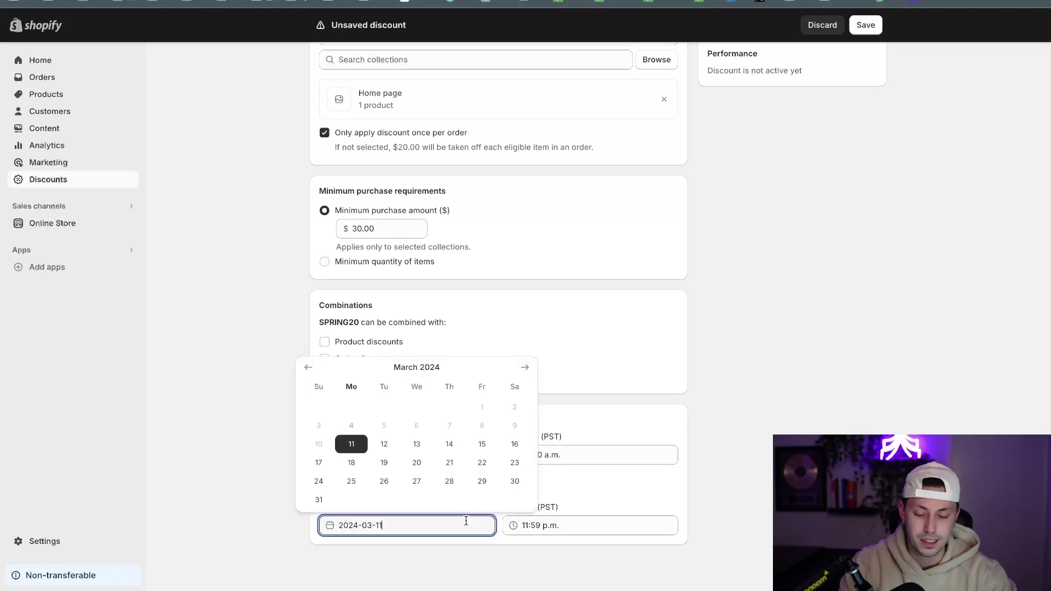
{"action": "left_click", "coordinate": [352, 463]}
{"action": "left_click", "coordinate": [559, 525]}
{"action": "left_click", "coordinate": [750, 470]}
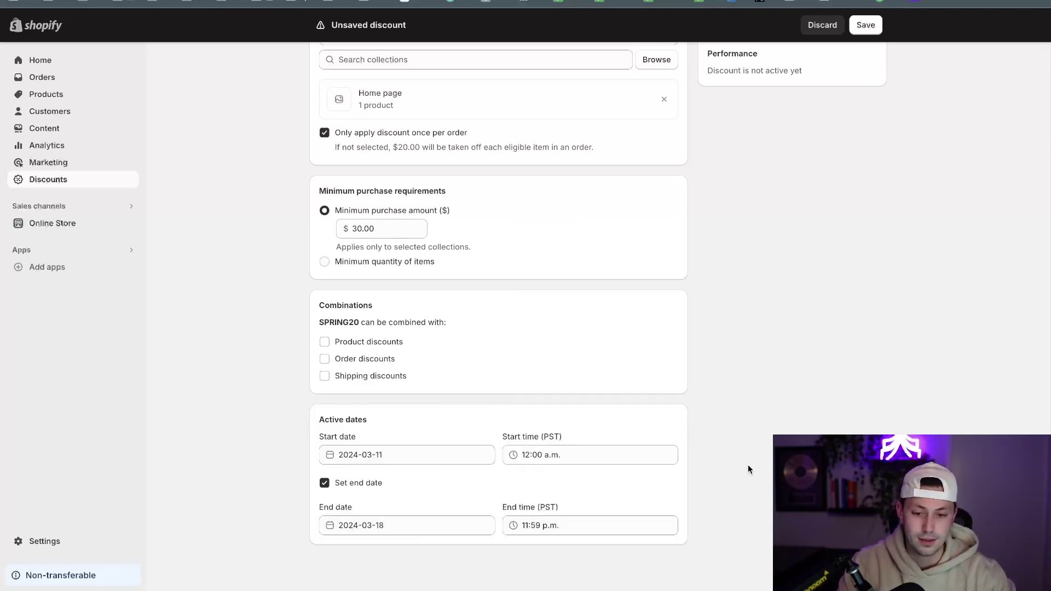
{"action": "scroll", "coordinate": [750, 470], "scroll_direction": "up", "scroll_amount": 6}
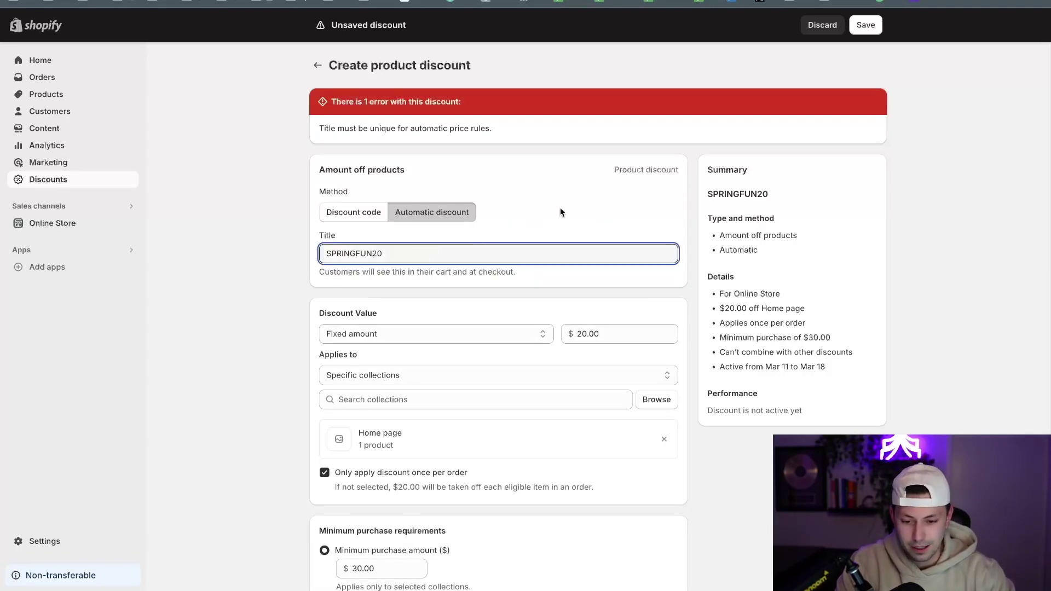
{"action": "left_click", "coordinate": [865, 25]}
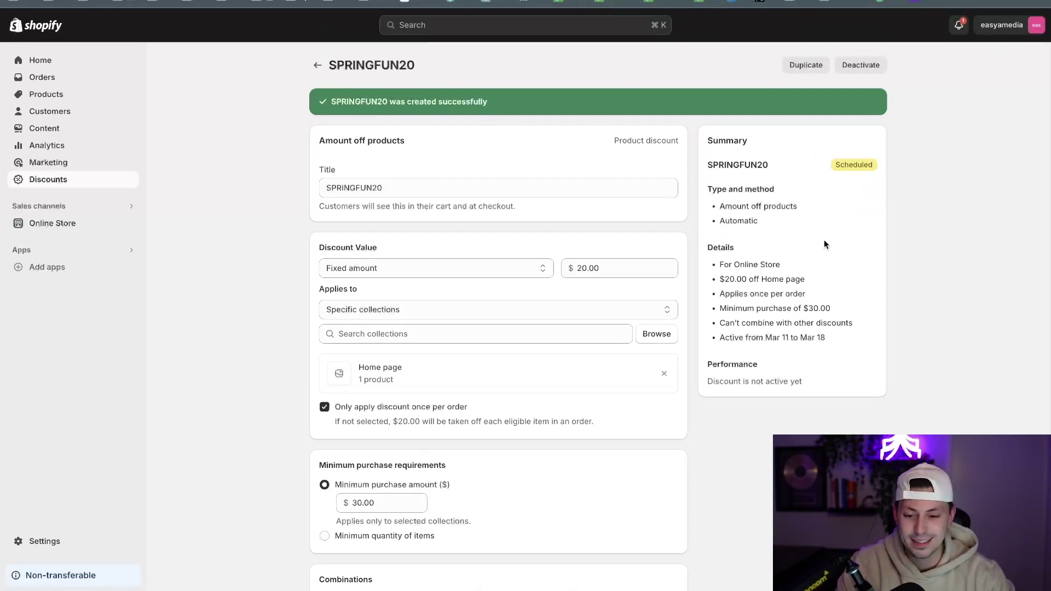
- Switch to the storefront, add Easy A Test Product to the cart to check the automatic discount, and close the cart
{"action": "key", "text": "ctrl+Tab"}
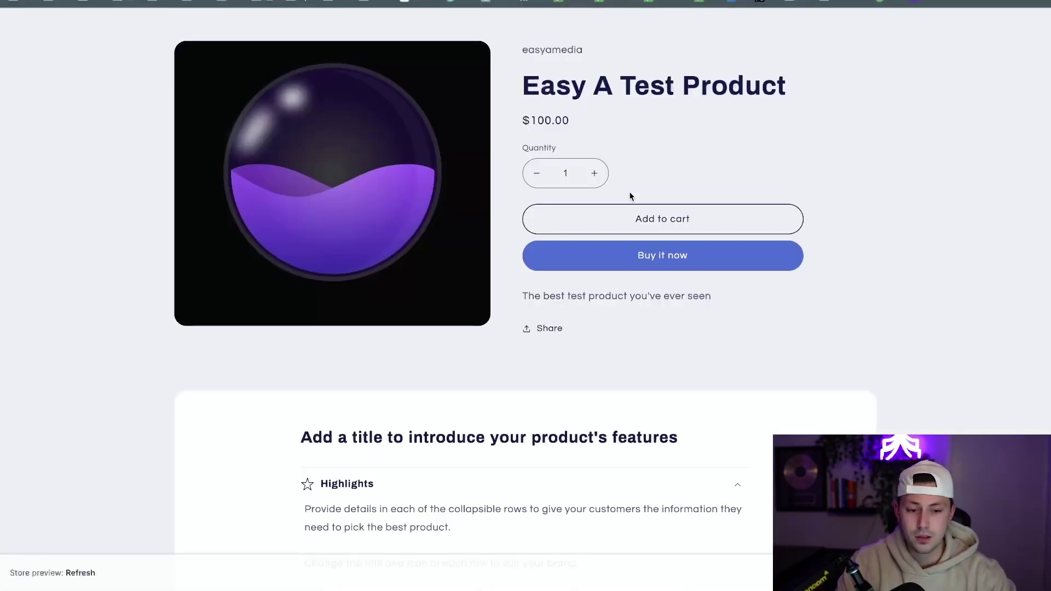
{"action": "left_click", "coordinate": [624, 222]}
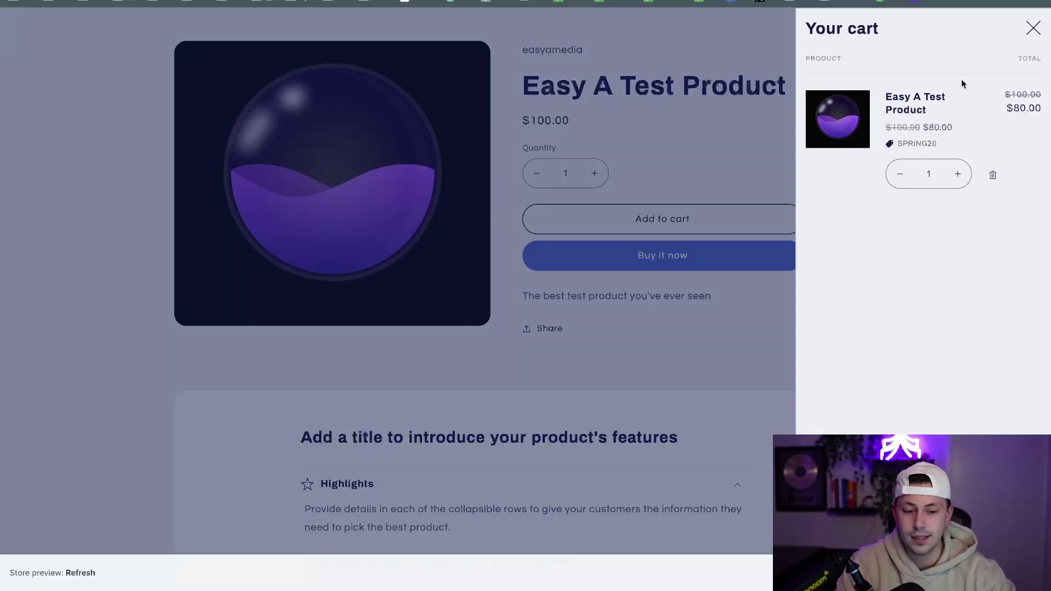
{"action": "left_click", "coordinate": [1033, 28]}
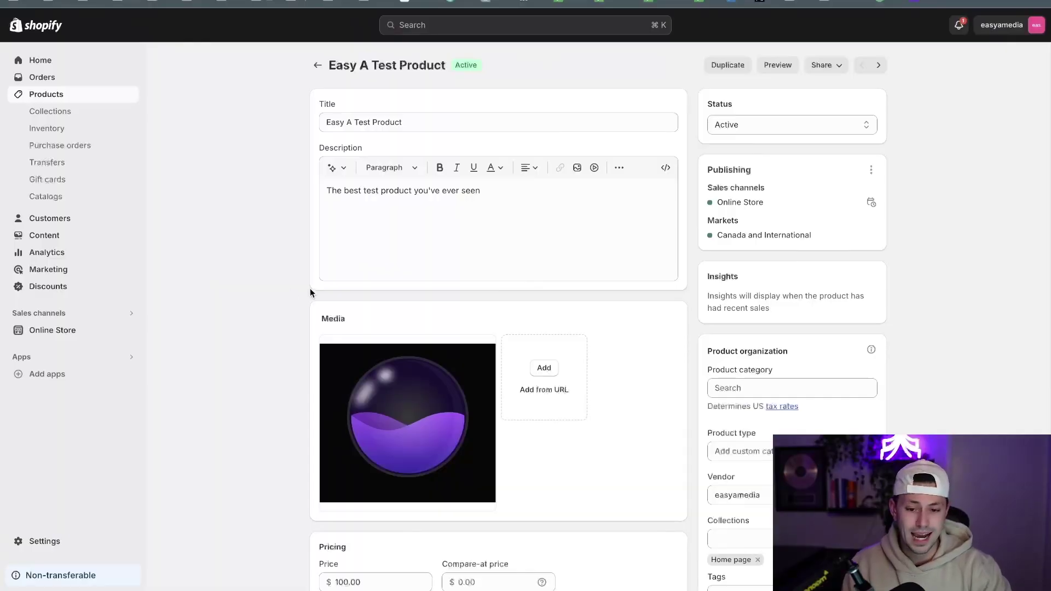
- Set Easy A Test Product's price to $80 and its compare-at price to $100, and save the product
{"action": "scroll", "coordinate": [310, 293], "scroll_direction": "down", "scroll_amount": 2}
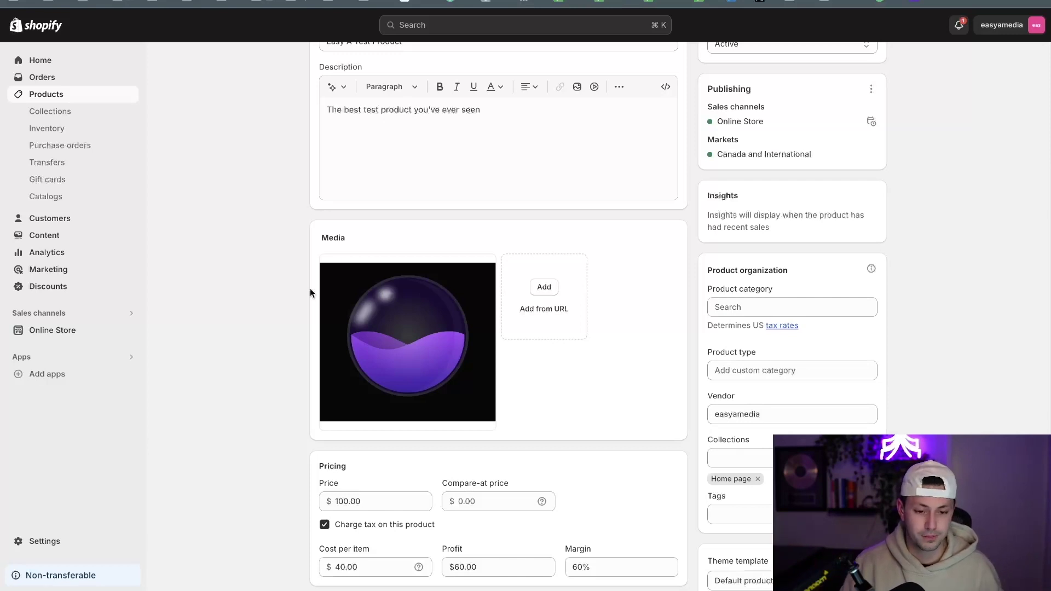
{"action": "scroll", "coordinate": [310, 288], "scroll_direction": "down", "scroll_amount": 3}
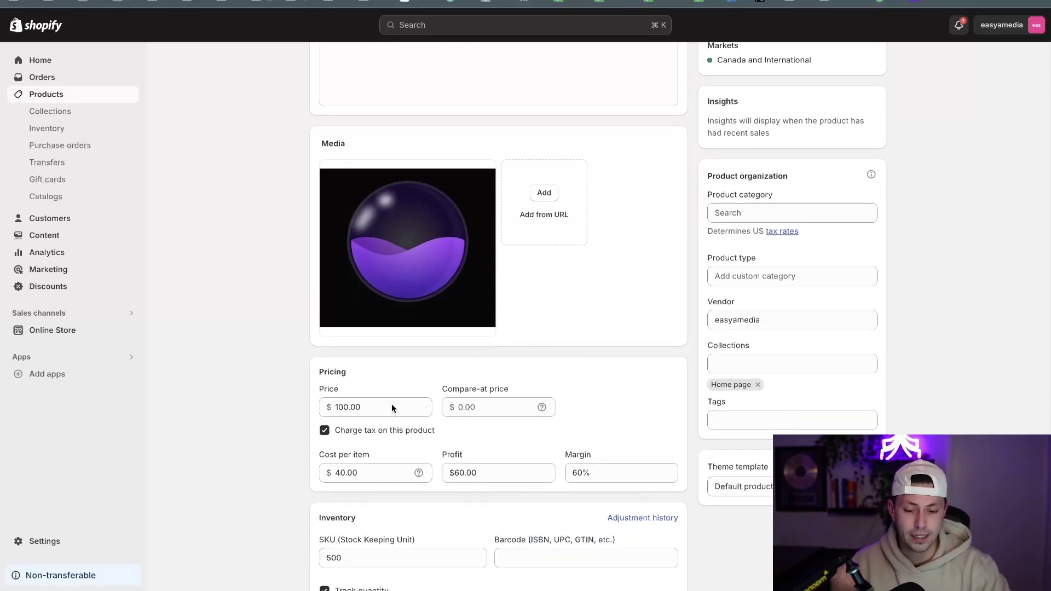
{"action": "left_click", "coordinate": [392, 406]}
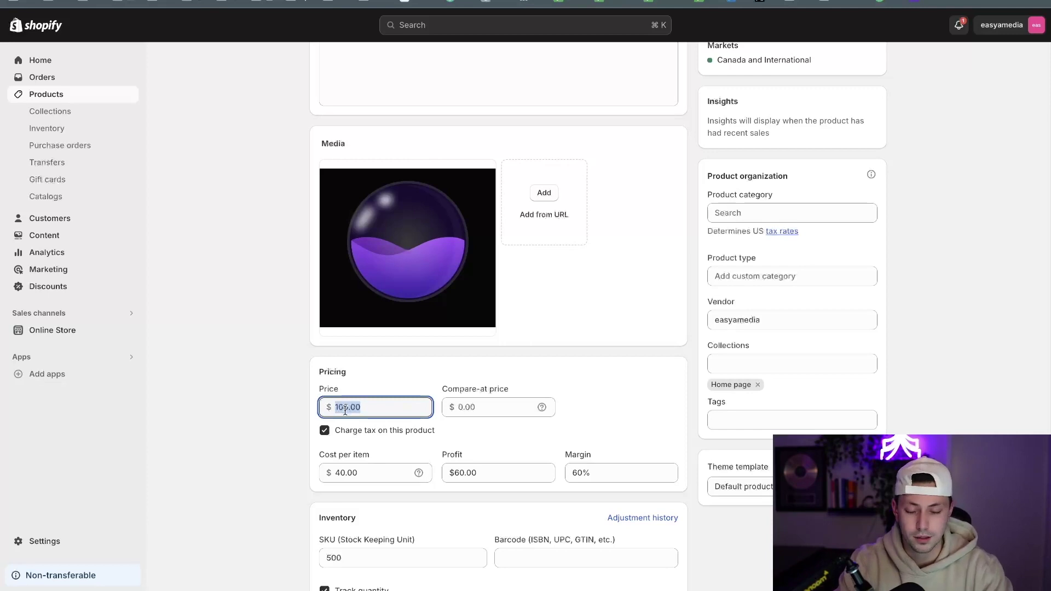
{"action": "type", "text": "80"}
{"action": "left_click", "coordinate": [466, 406]}
{"action": "type", "text": "100"}
{"action": "left_click", "coordinate": [261, 383]}
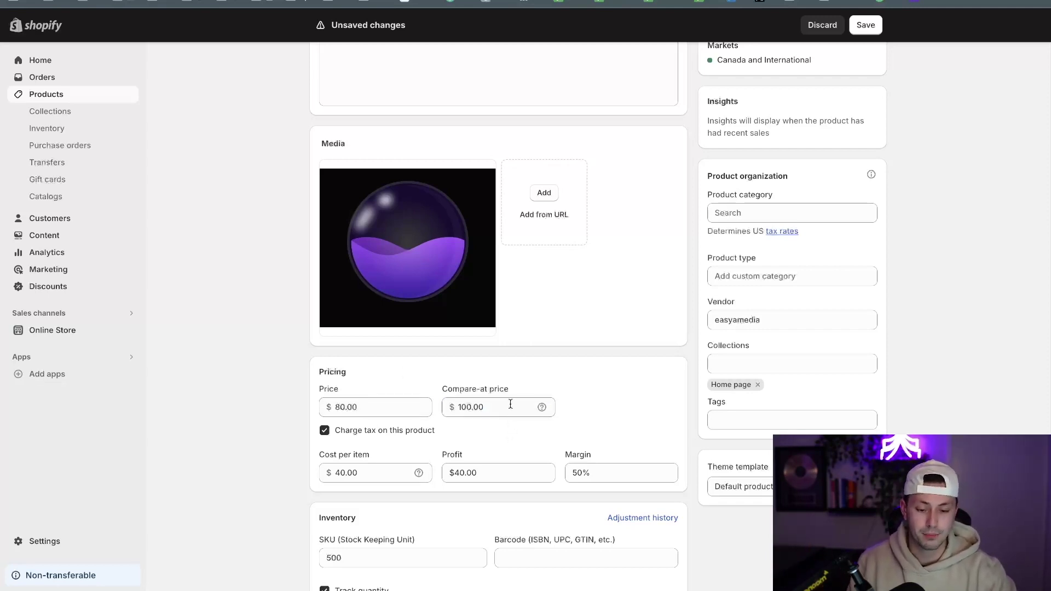
{"action": "mouse_move", "coordinate": [538, 403]}
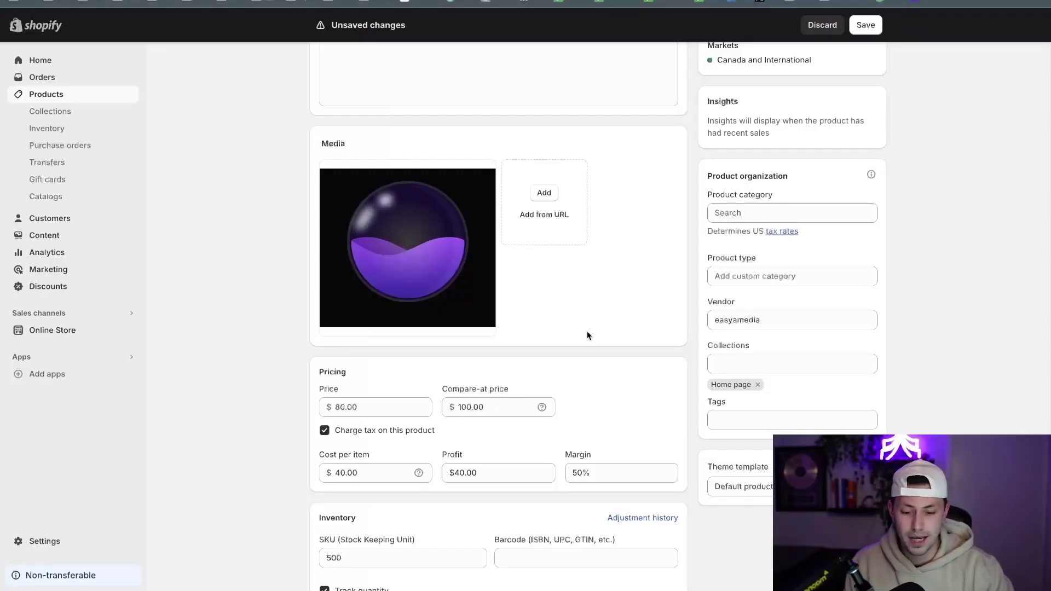
{"action": "left_click", "coordinate": [869, 28]}
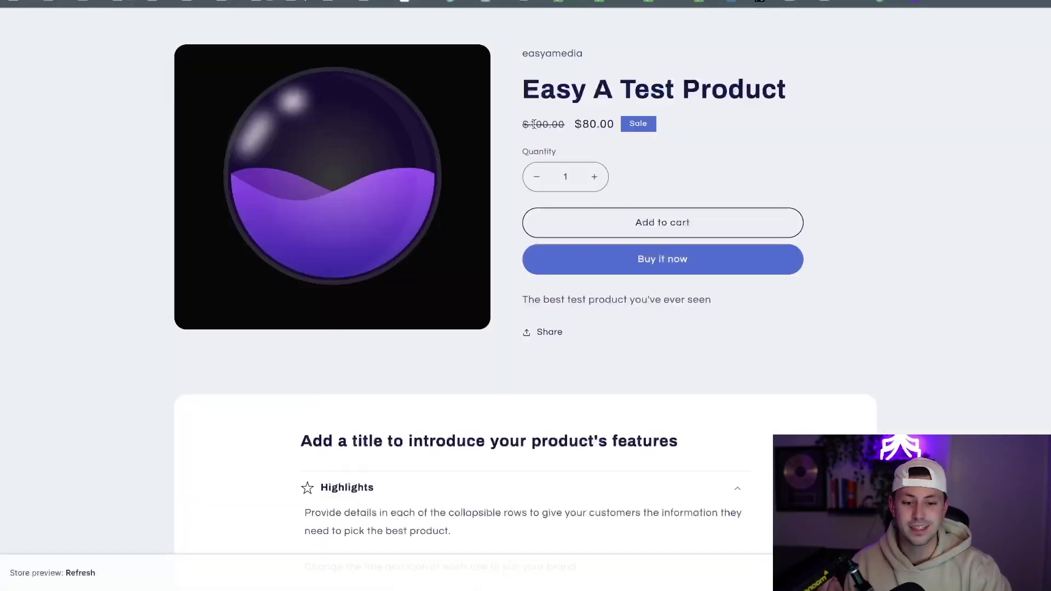
- Inspect the original and sale prices on the storefront product page and add another unit to the cart
{"action": "double_click", "coordinate": [534, 124]}
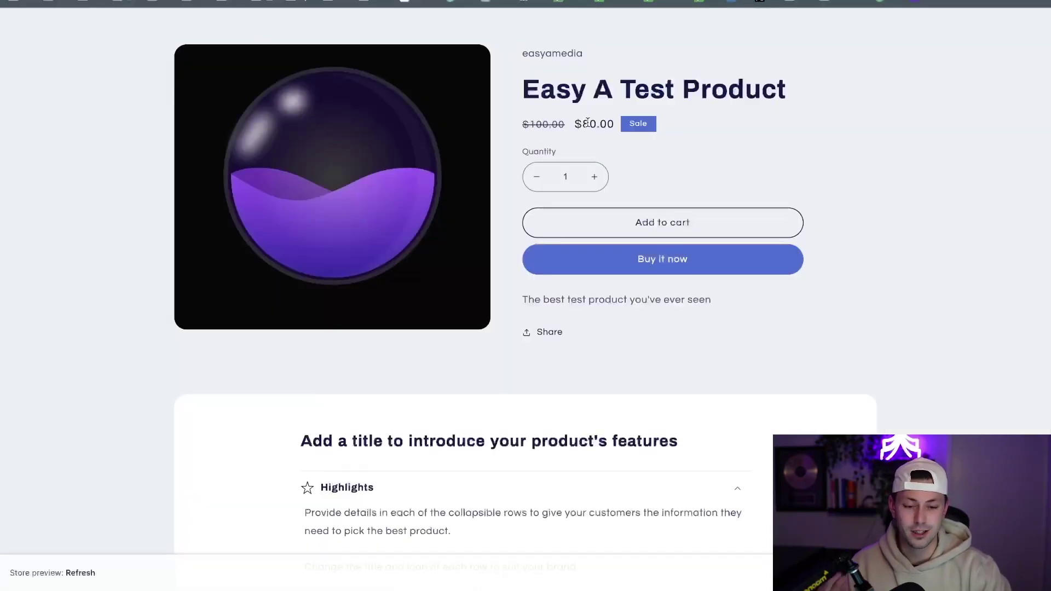
{"action": "left_click_drag", "start_coordinate": [614, 123], "coordinate": [573, 124]}
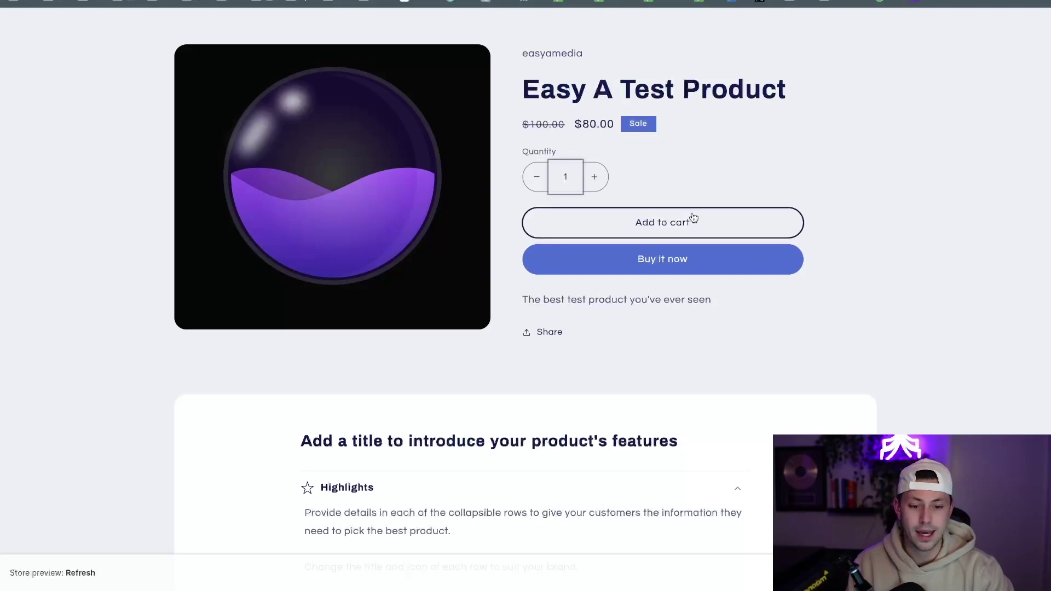
{"action": "left_click", "coordinate": [712, 219]}
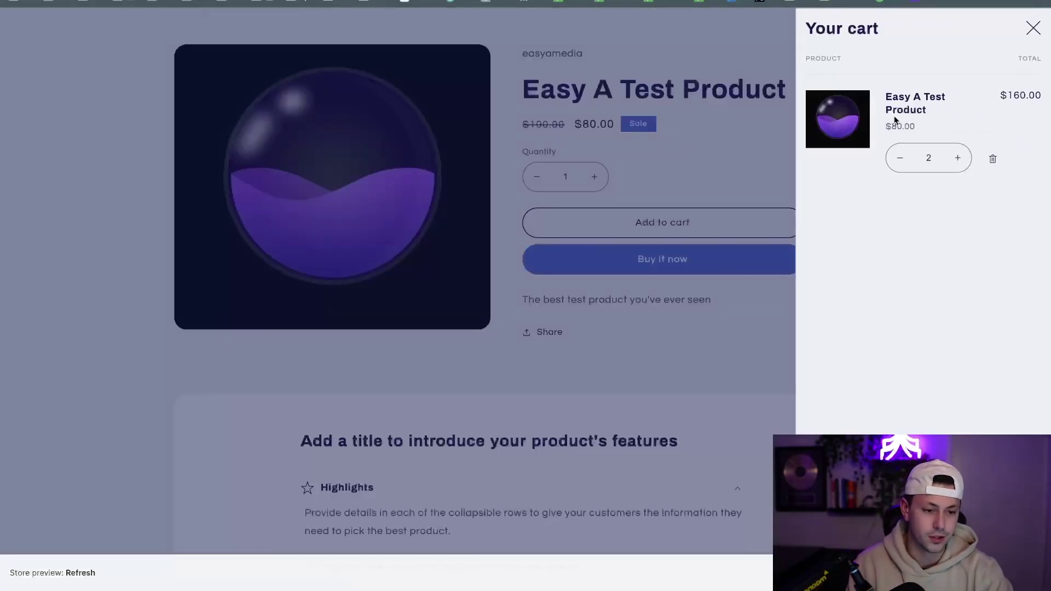
- Reduce the cart quantity to 1, close the cart, and add another Easy A Test Product unit from the product page
{"action": "left_click", "coordinate": [900, 158]}
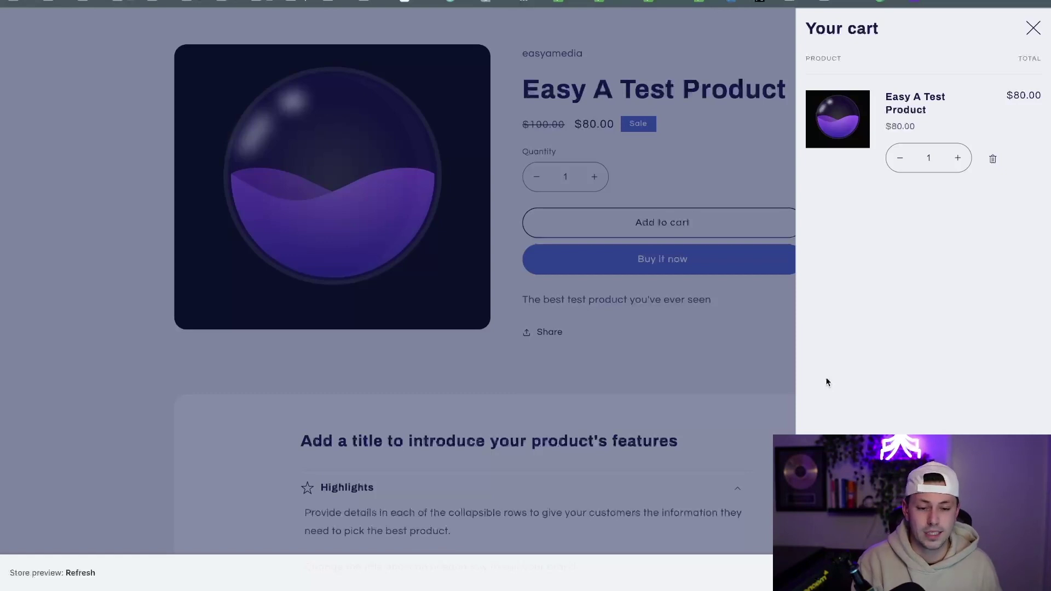
{"action": "left_click", "coordinate": [783, 334]}
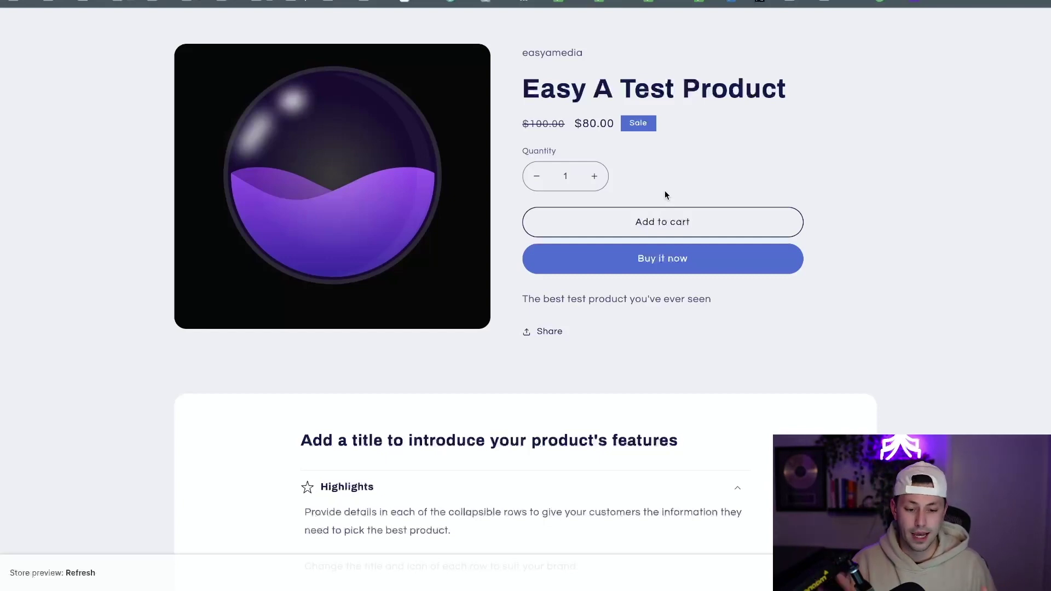
{"action": "left_click", "coordinate": [651, 221]}
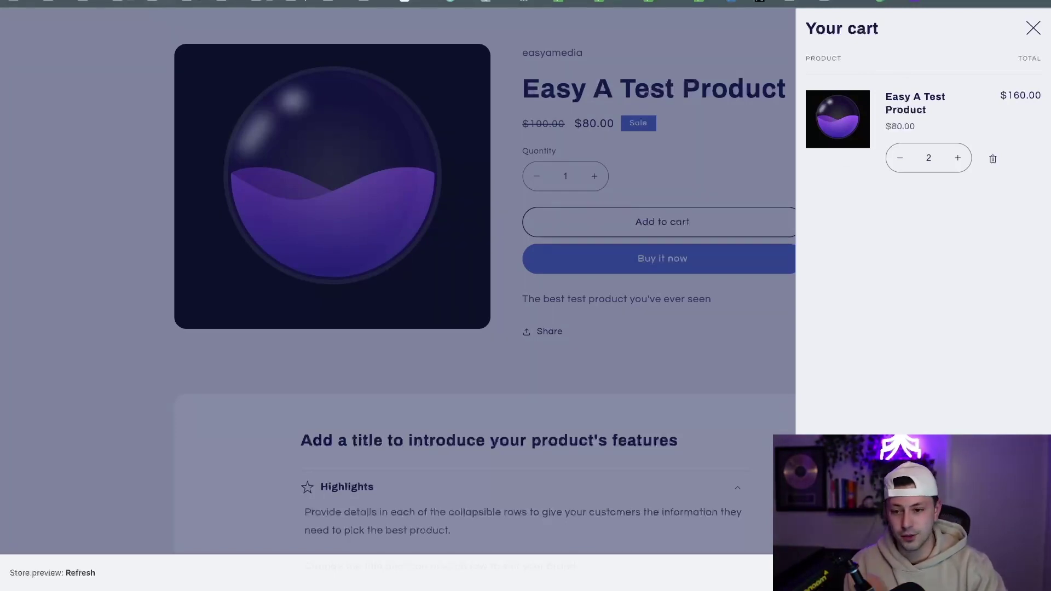
- Switch to the Shopify admin and review the price and compare-at price fields of Easy A Test Product
{"action": "key", "text": "ctrl+shift+Tab"}
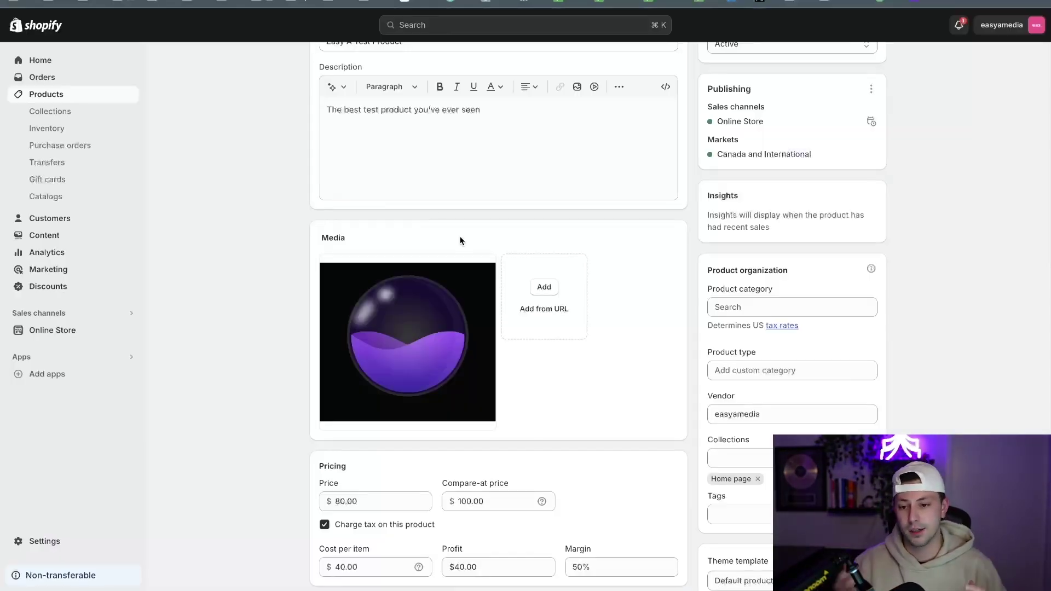
{"action": "scroll", "coordinate": [460, 413], "scroll_direction": "down", "scroll_amount": 1}
{"action": "left_click", "coordinate": [357, 435]}
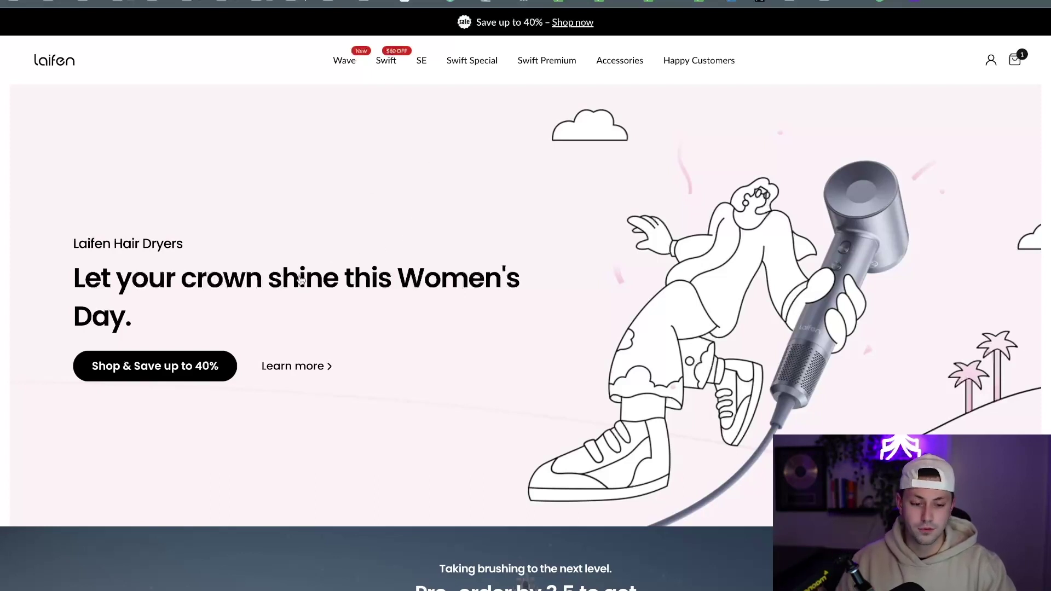
- On the Laifen storefront, add the Matte Black Laifen Swift hair dryer from the Women's Day deals to the cart and highlight the savings line
{"action": "left_click", "coordinate": [190, 359]}
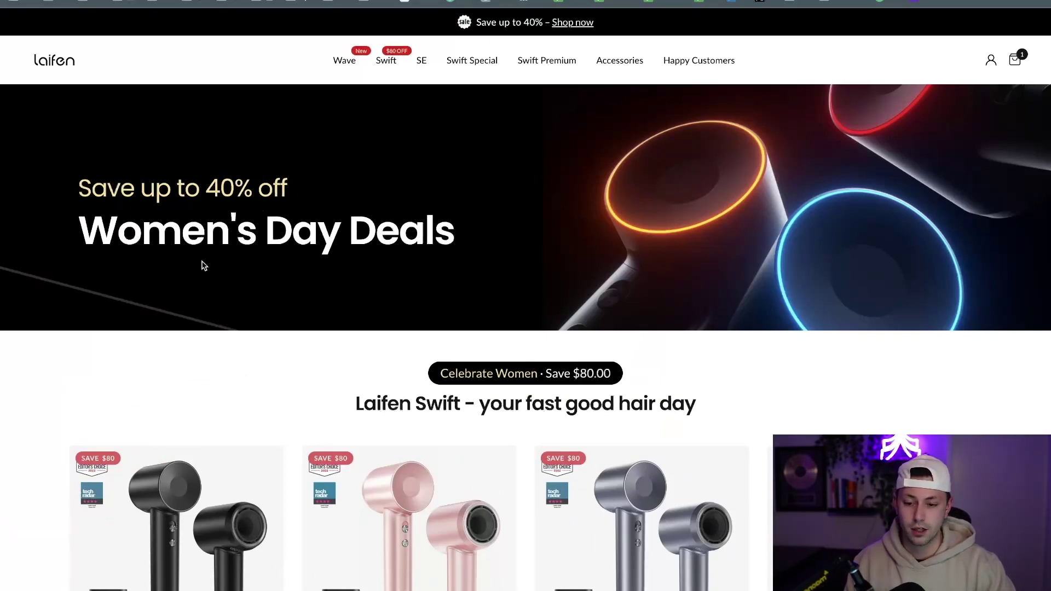
{"action": "scroll", "coordinate": [204, 267], "scroll_direction": "down", "scroll_amount": 2}
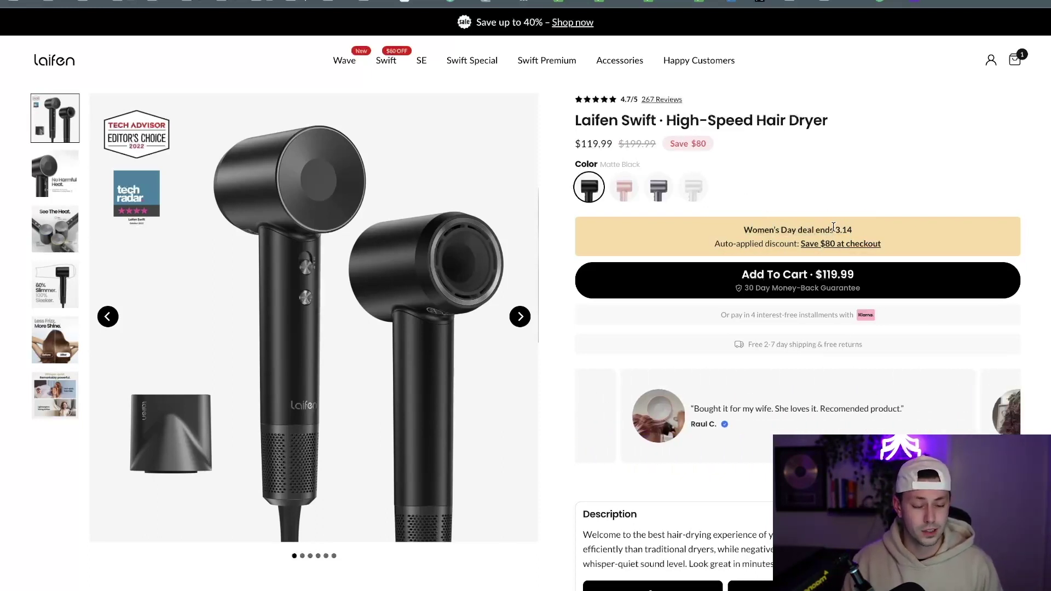
{"action": "left_click", "coordinate": [828, 282]}
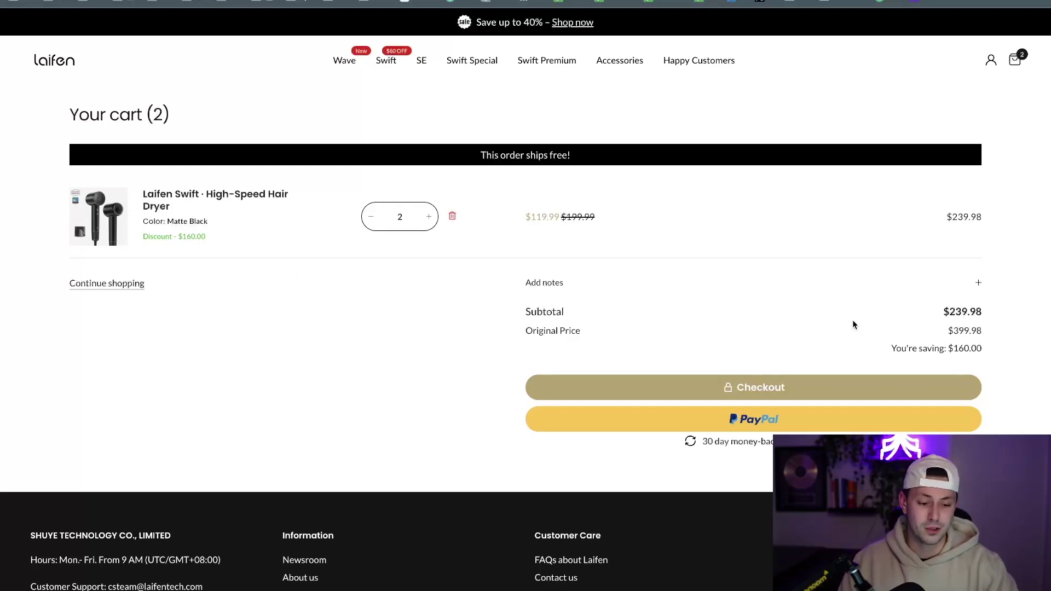
{"action": "left_click_drag", "start_coordinate": [879, 347], "coordinate": [992, 352]}
{"action": "left_click", "coordinate": [992, 352]}
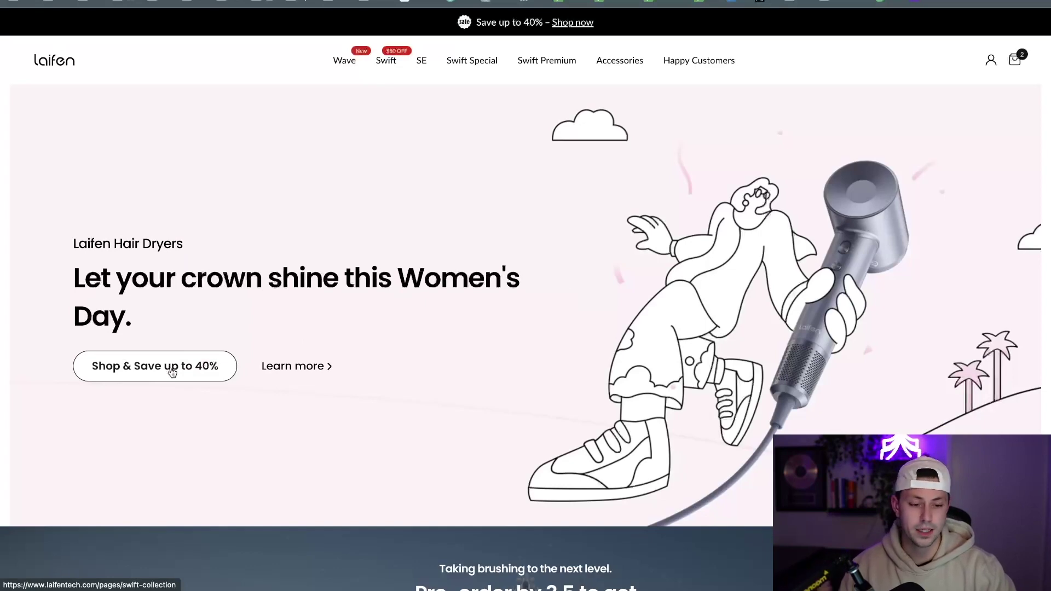
- Open the Petal Pink Laifen Swift hair dryer from the Women's Day deals, check its sale price, and add it to the cart
{"action": "left_click", "coordinate": [171, 371]}
{"action": "scroll", "coordinate": [418, 427], "scroll_direction": "down", "scroll_amount": 1}
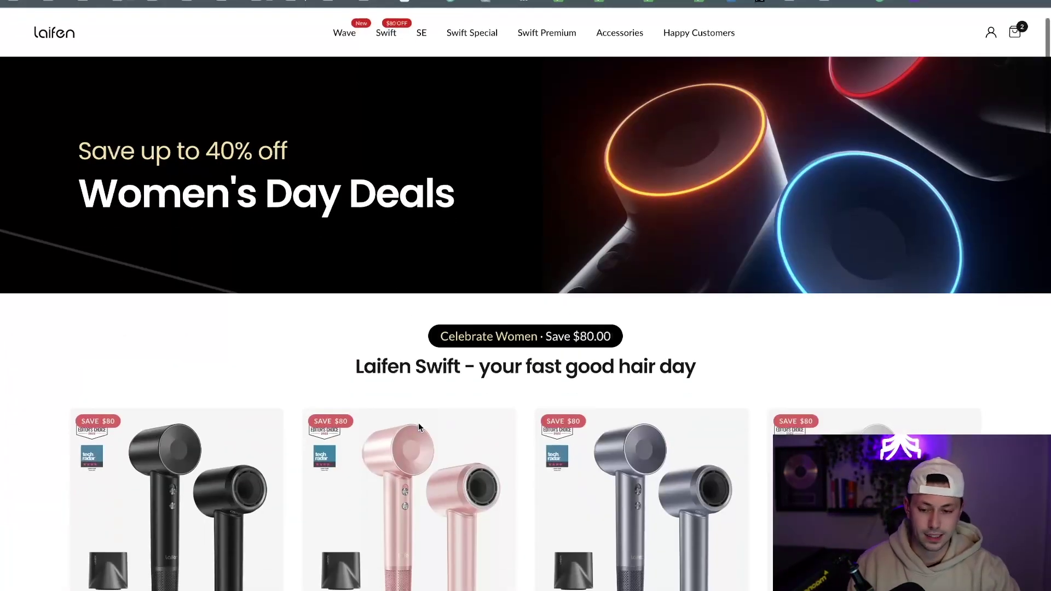
{"action": "scroll", "coordinate": [438, 305], "scroll_direction": "down", "scroll_amount": 2}
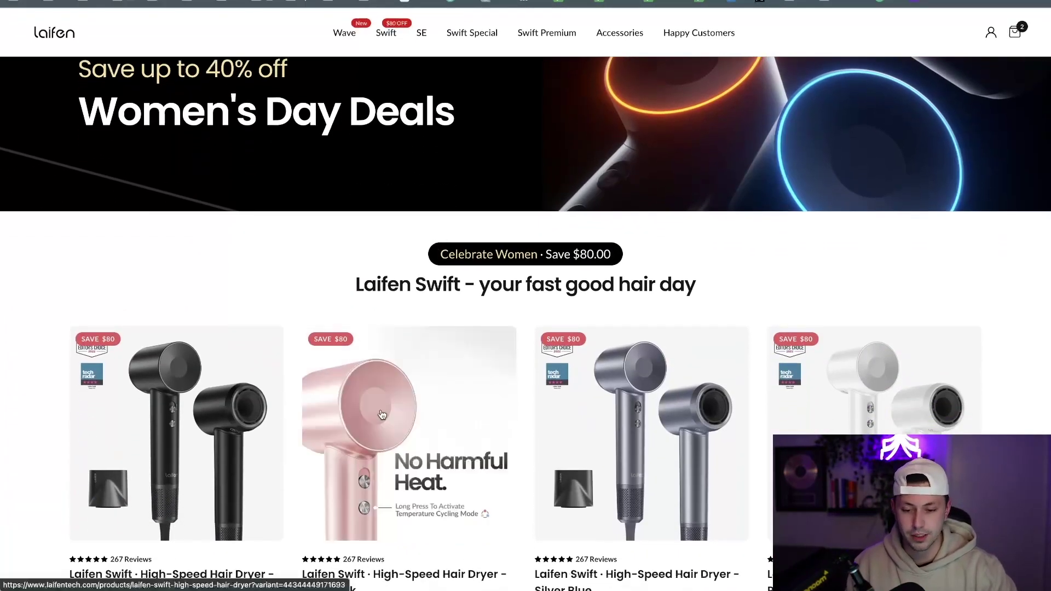
{"action": "left_click", "coordinate": [382, 415]}
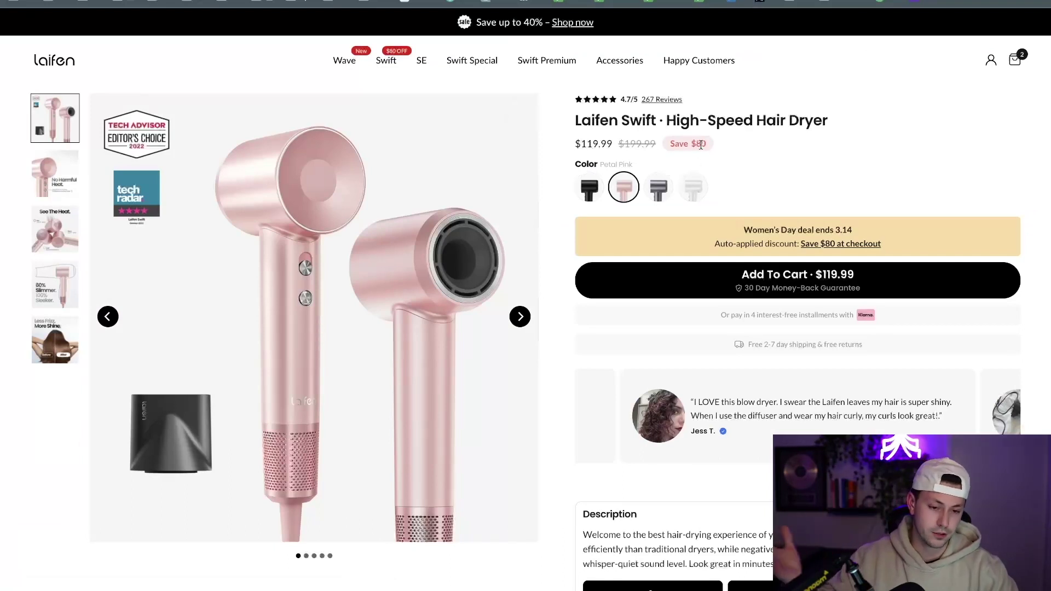
{"action": "scroll", "coordinate": [766, 197], "scroll_direction": "down", "scroll_amount": 1}
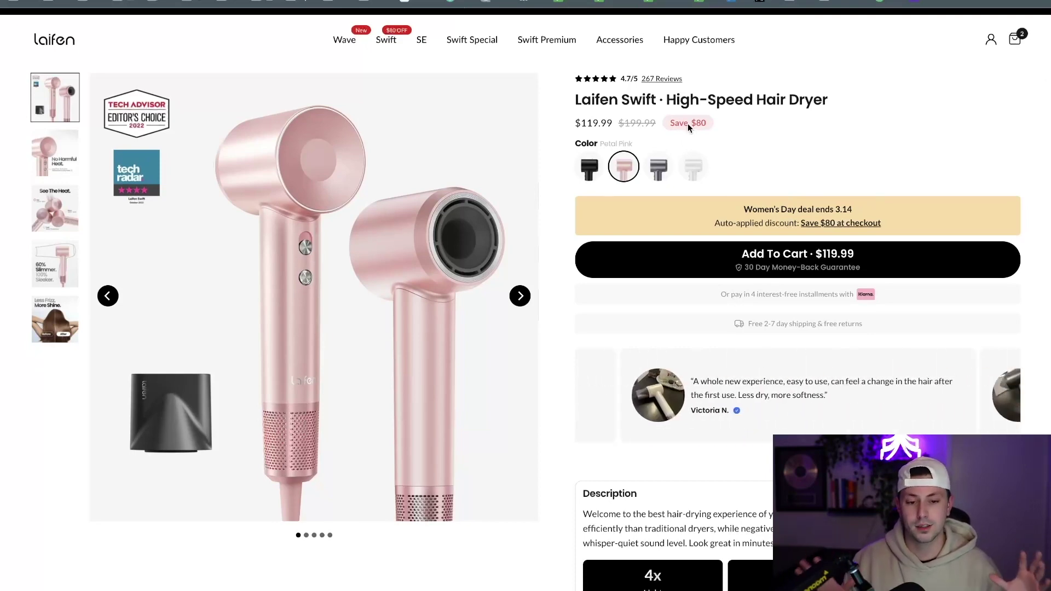
{"action": "left_click", "coordinate": [769, 260]}
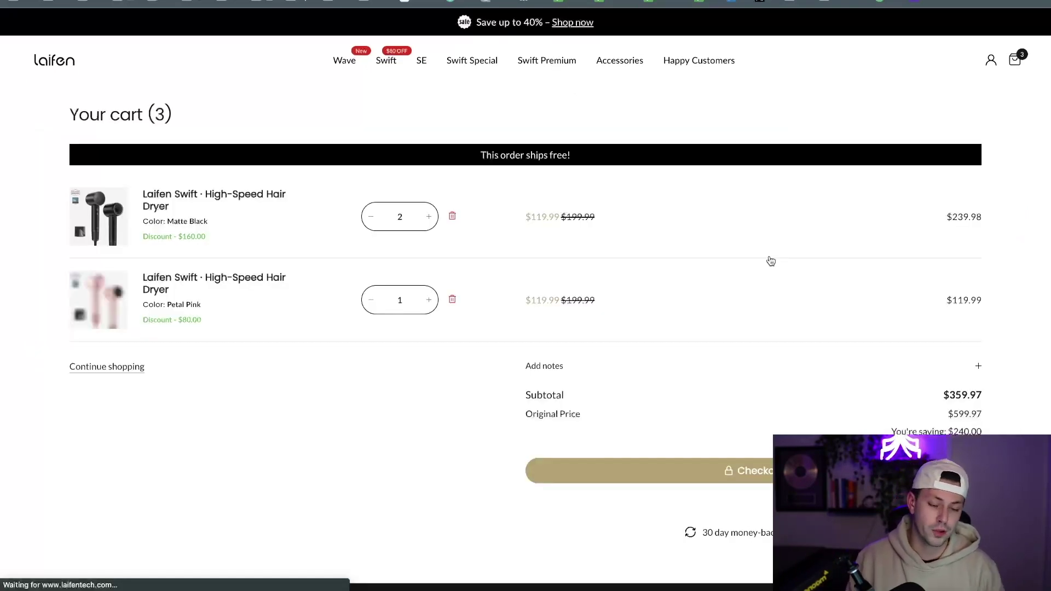